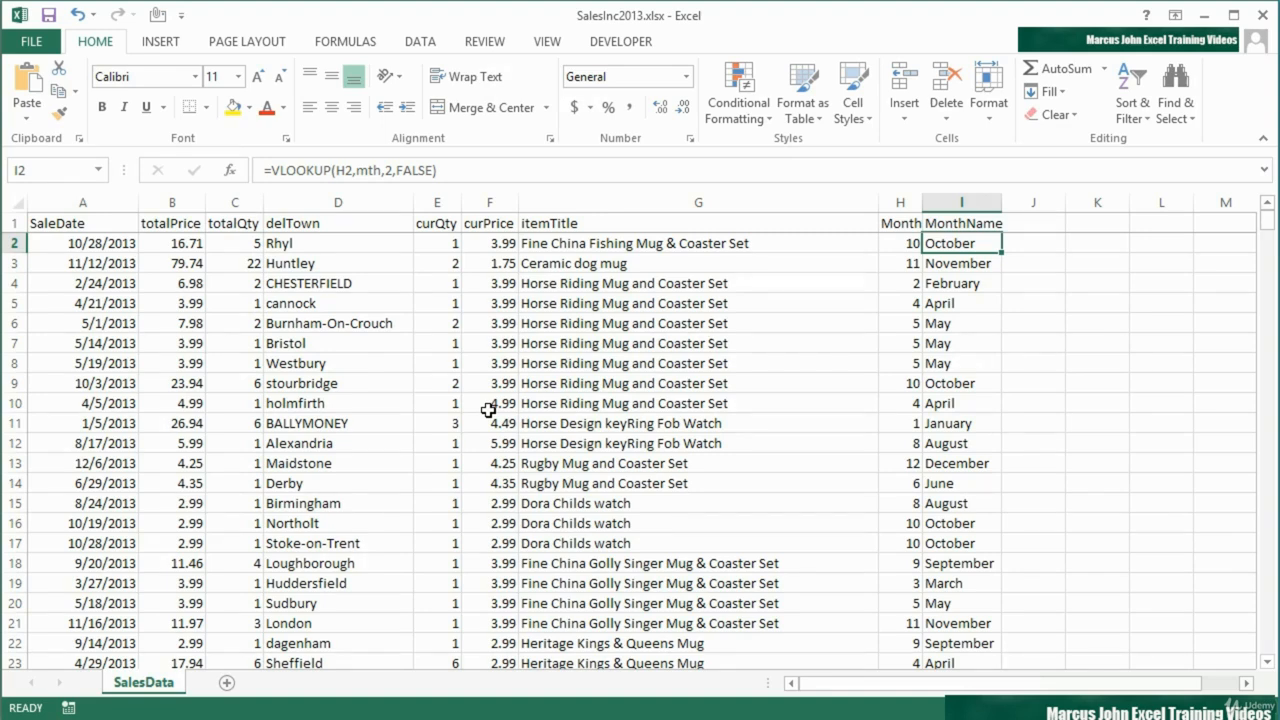
Insert the recommended PivotTable that sums totalPrice by MonthName from the sales data
click(488, 406)
click(160, 42)
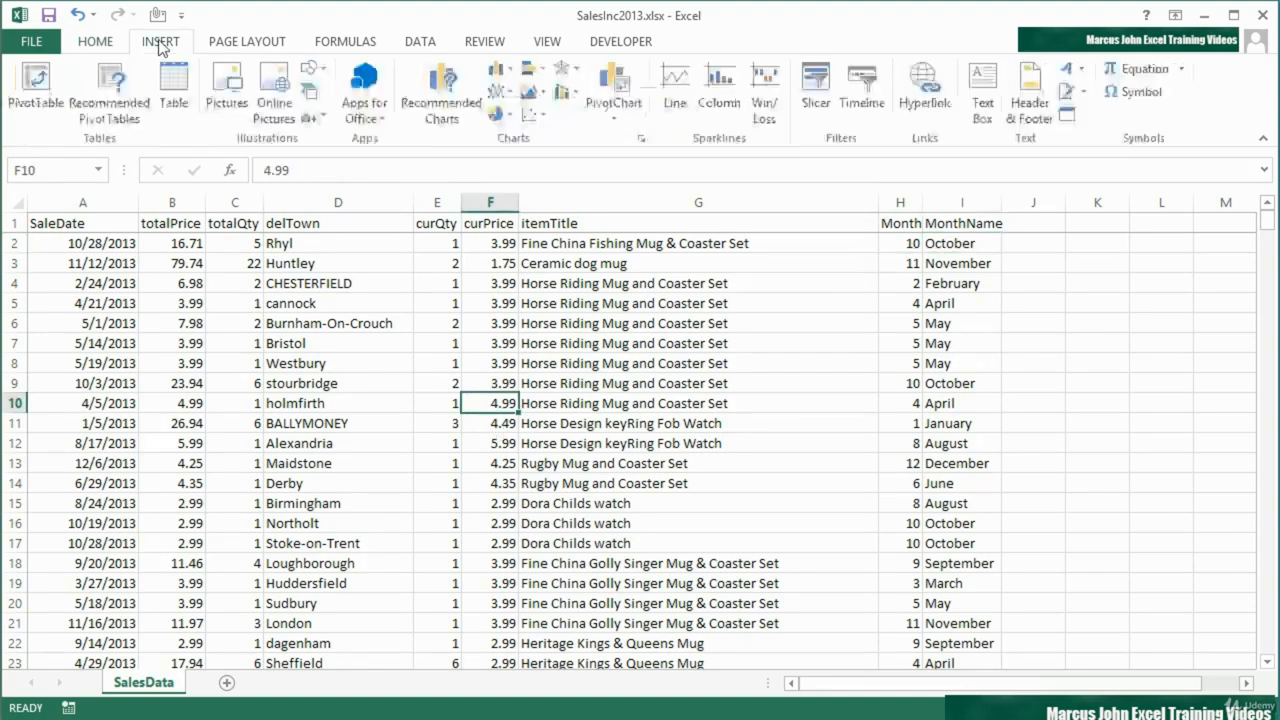
click(112, 105)
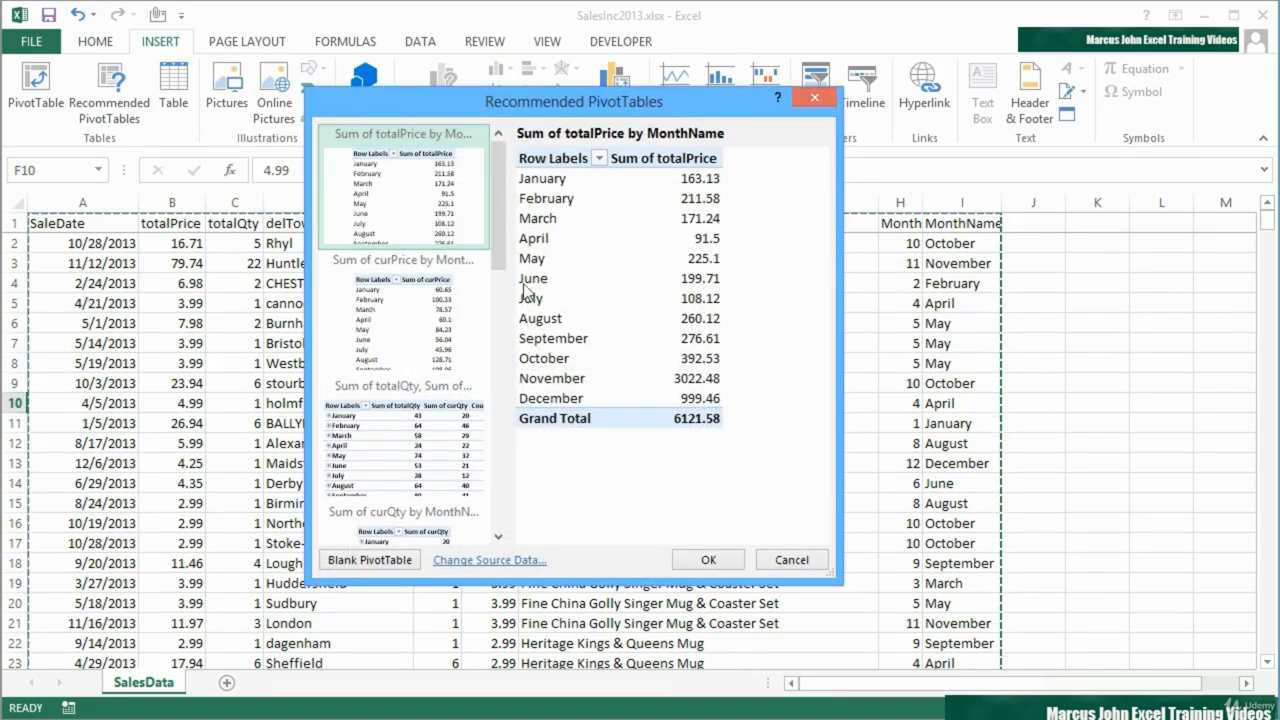
click(708, 559)
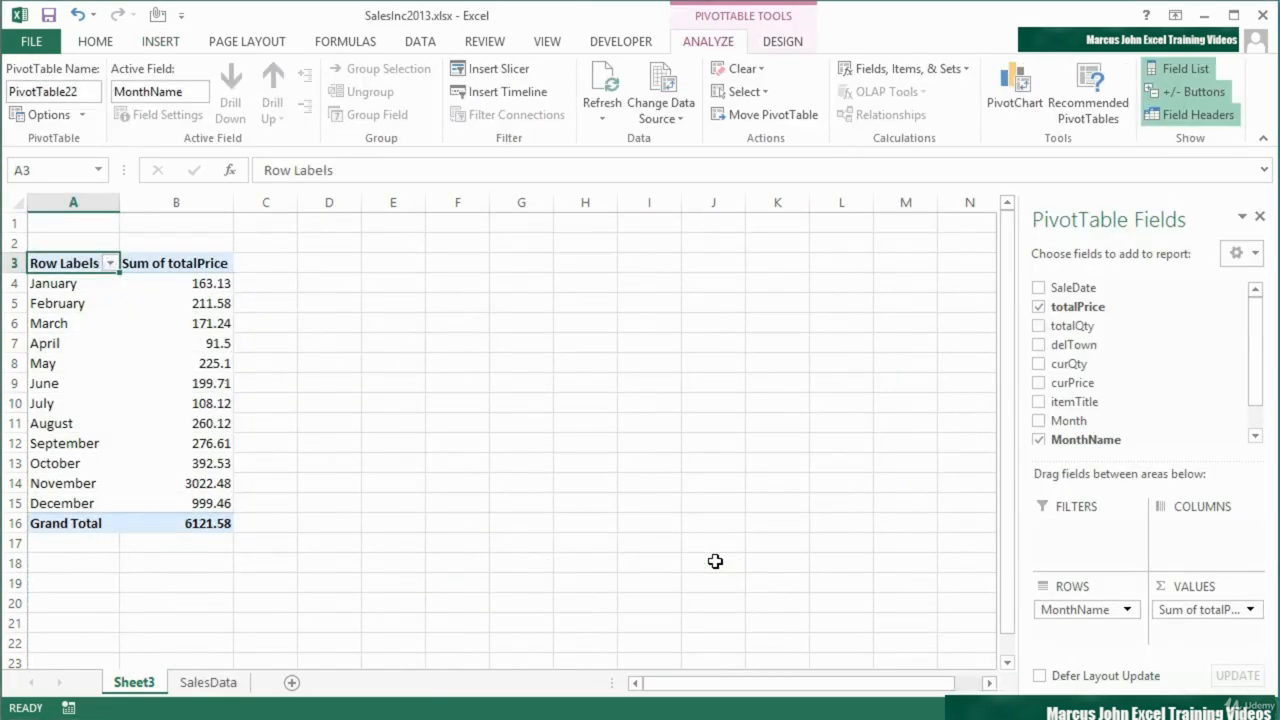
Rearrange the PivotTable so MonthName is in the columns and itemTitle is in the rows
drag(1080, 609, 1216, 530)
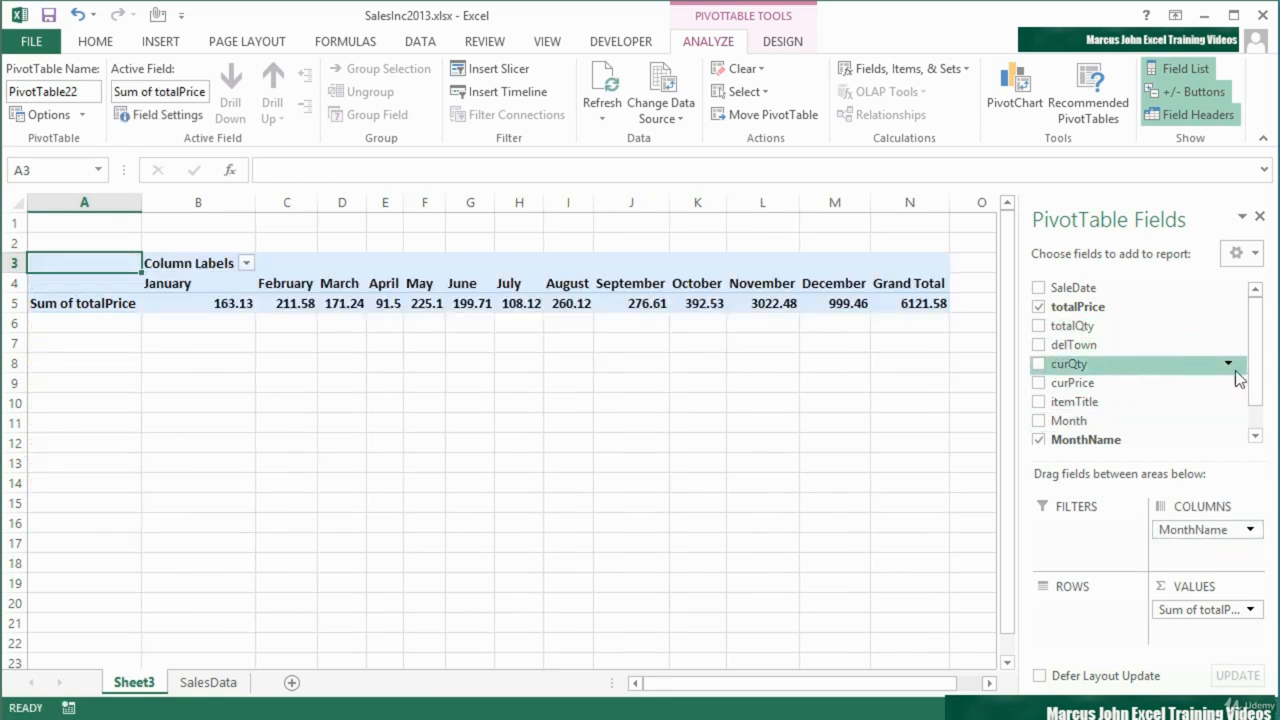
drag(1257, 391, 1257, 406)
drag(1100, 383, 1088, 612)
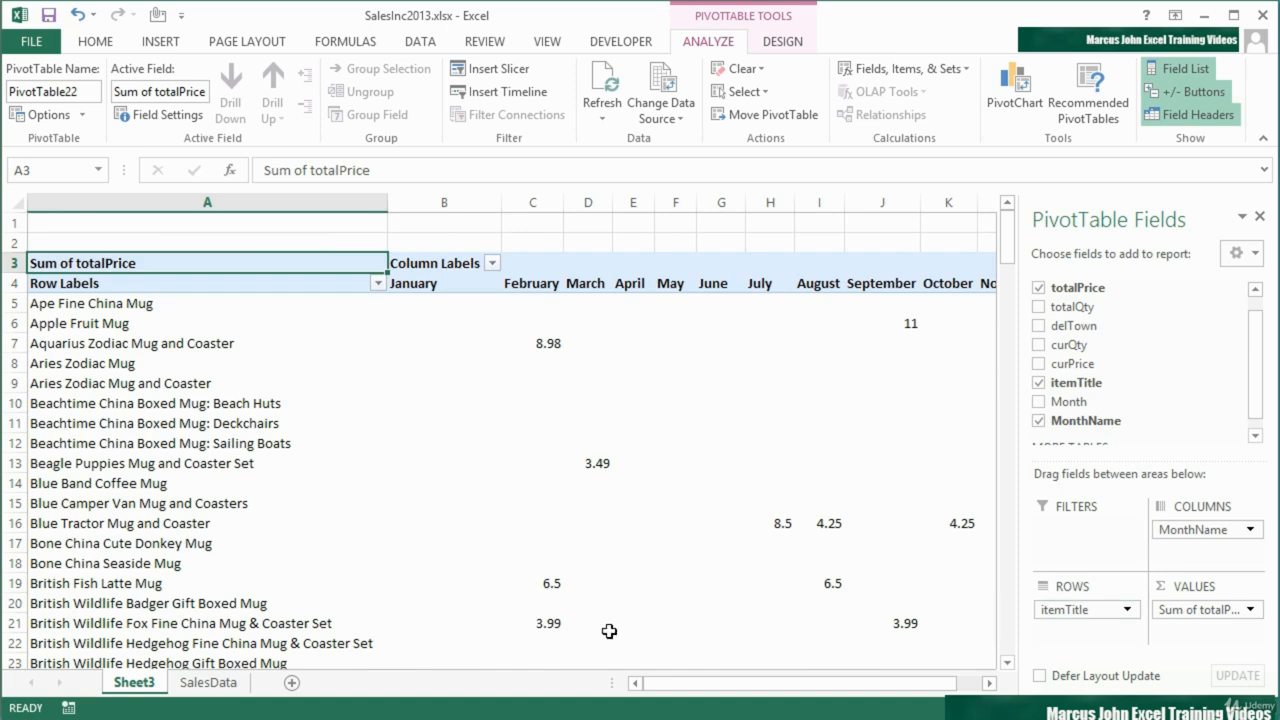
Drill down into the March total for Equestrian Fine China Mug with Horse Theme print to extract its source records
mouse_move(691, 686)
mouse_down()
mouse_move(760, 689)
mouse_move(700, 688)
mouse_up()
scroll(580, 557, down, 2)
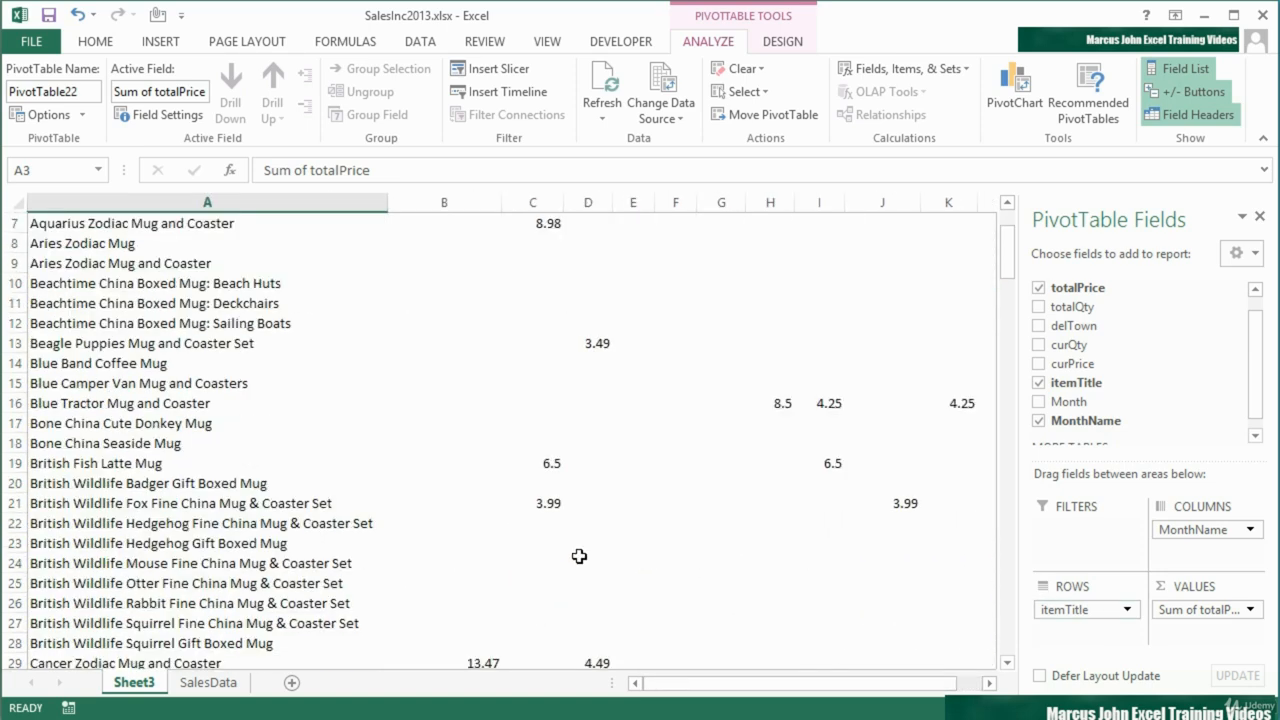
scroll(580, 557, down, 6)
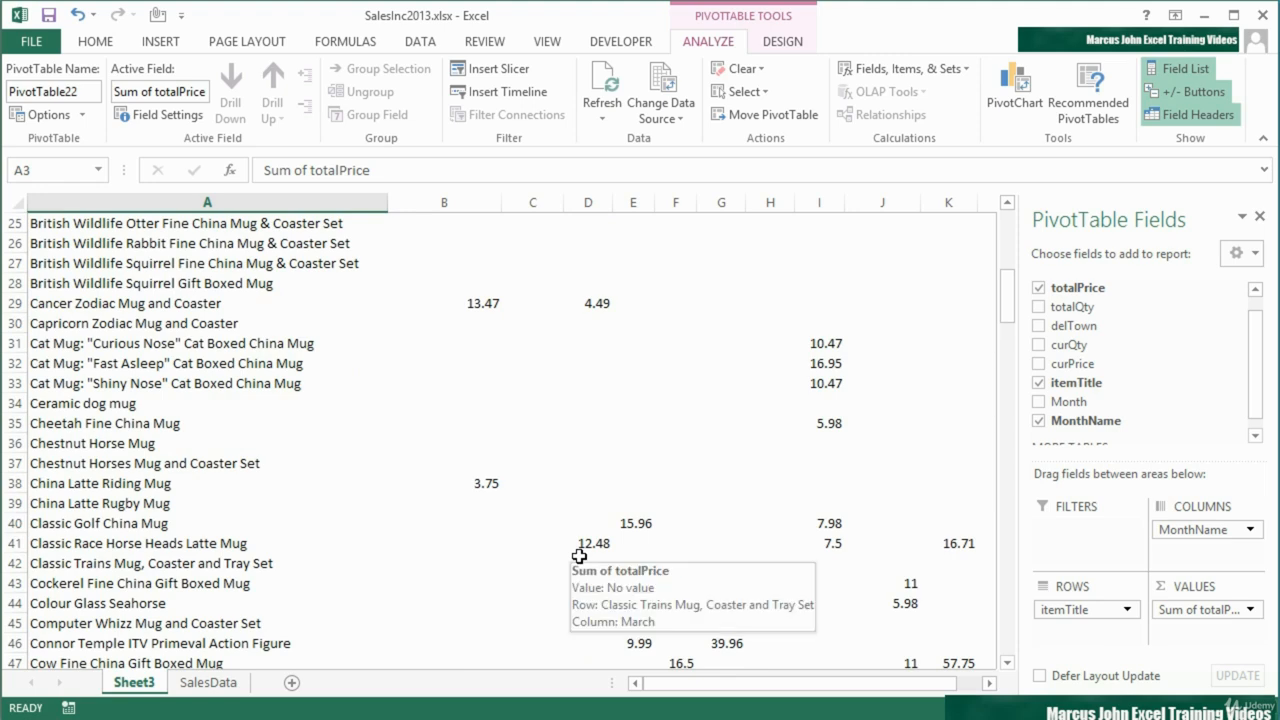
scroll(640, 591, down, 7)
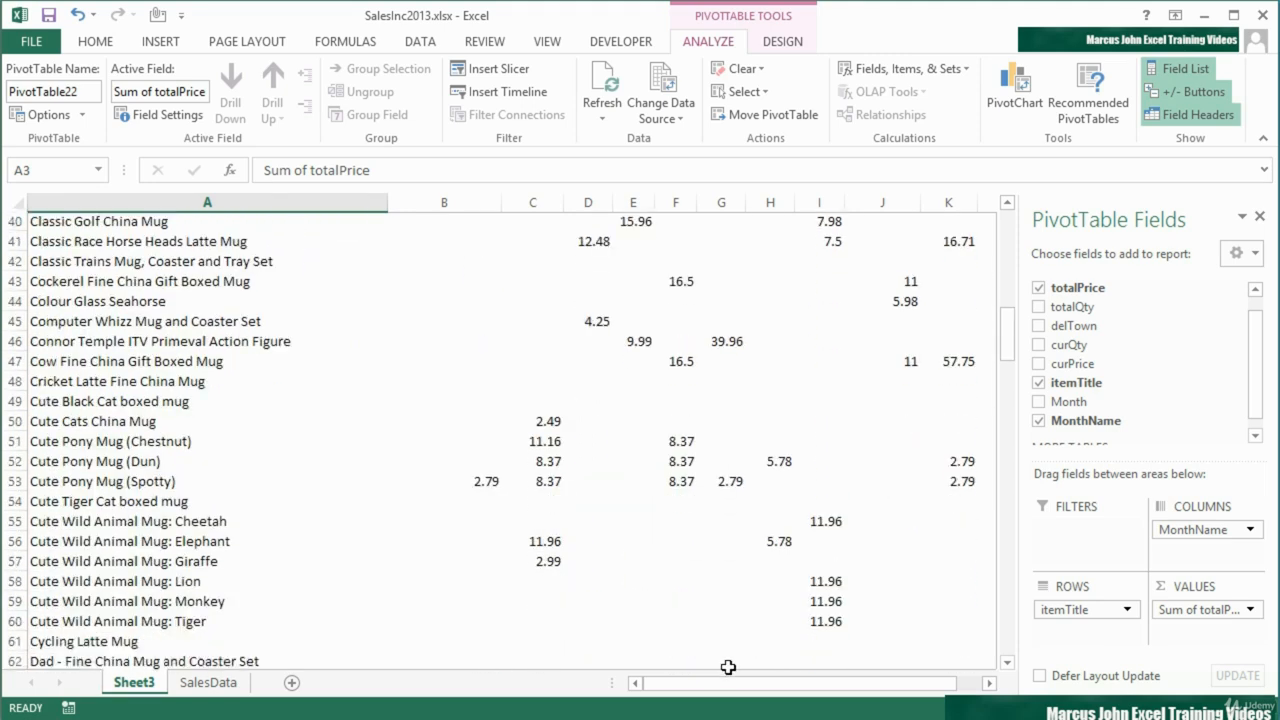
scroll(728, 667, down, 2)
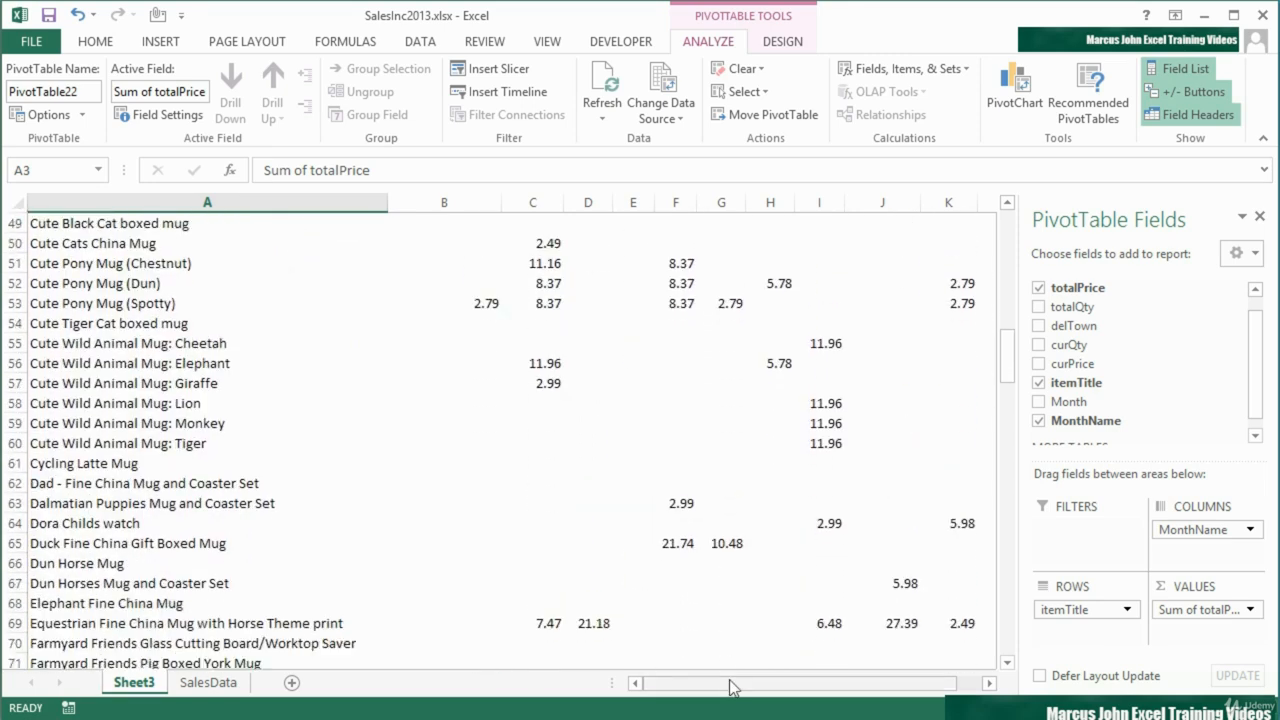
scroll(730, 687, down, 2)
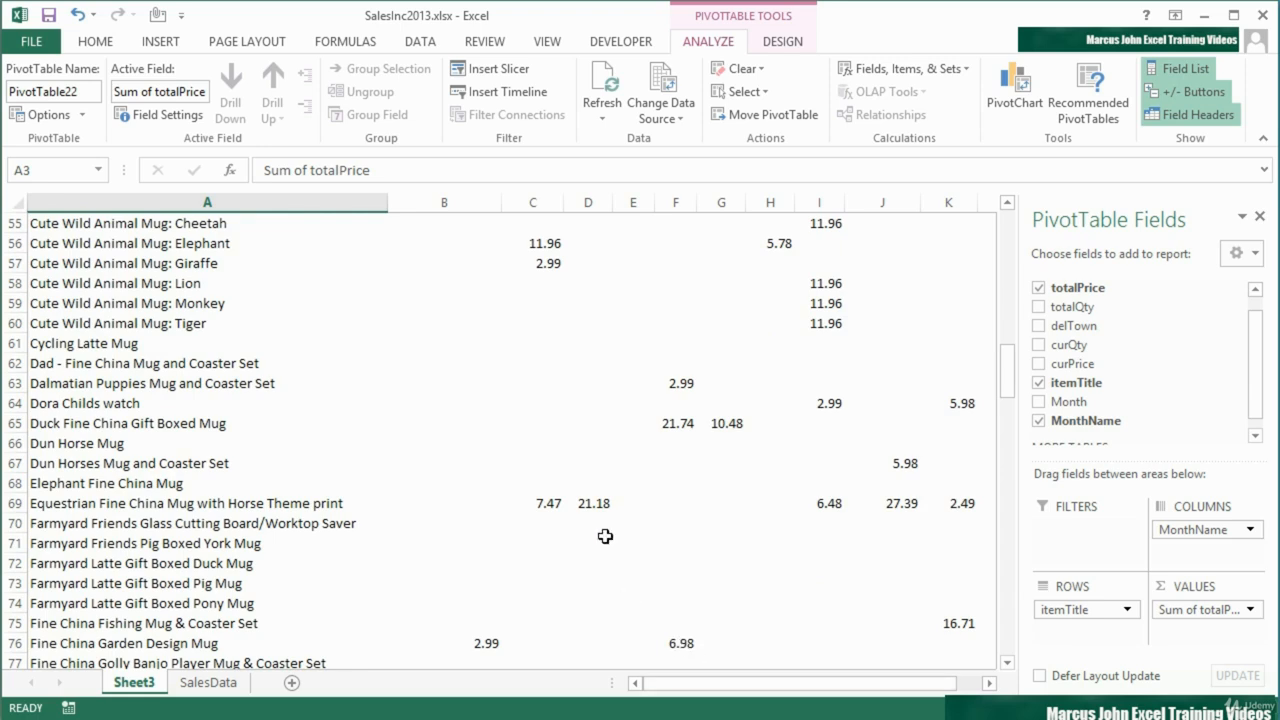
click(596, 507)
mouse_move(610, 596)
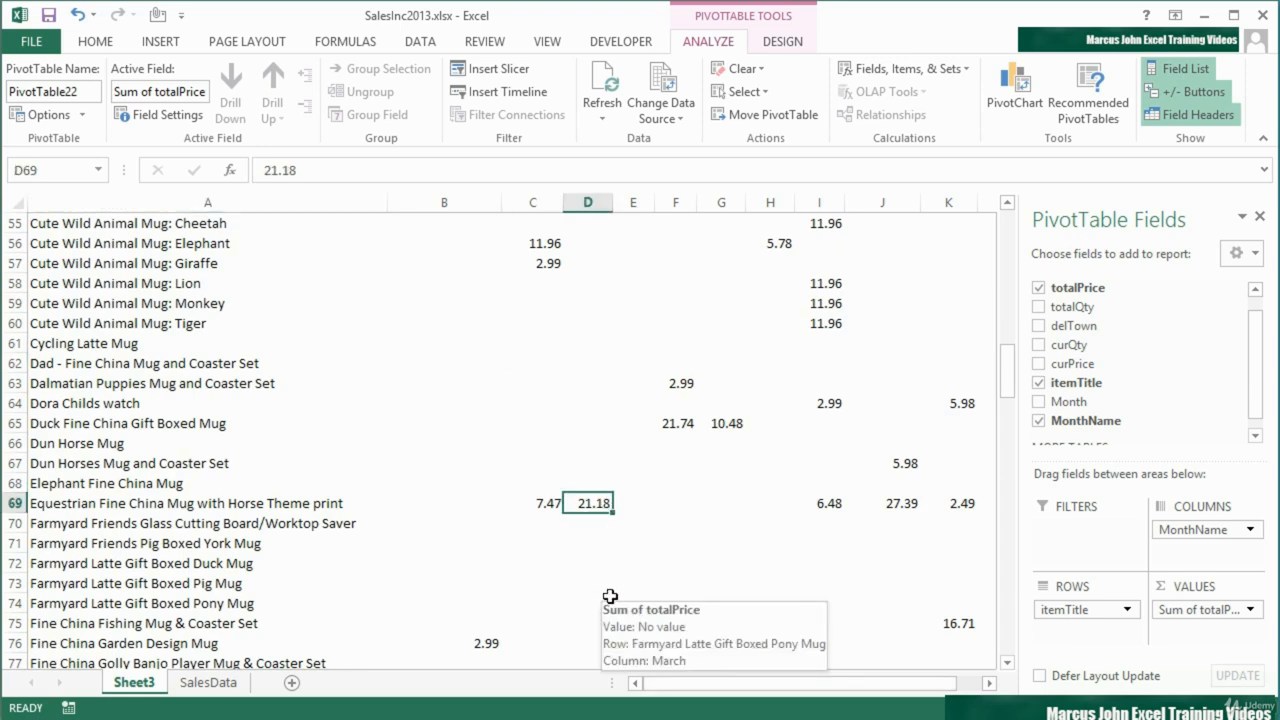
scroll(610, 596, up, 18)
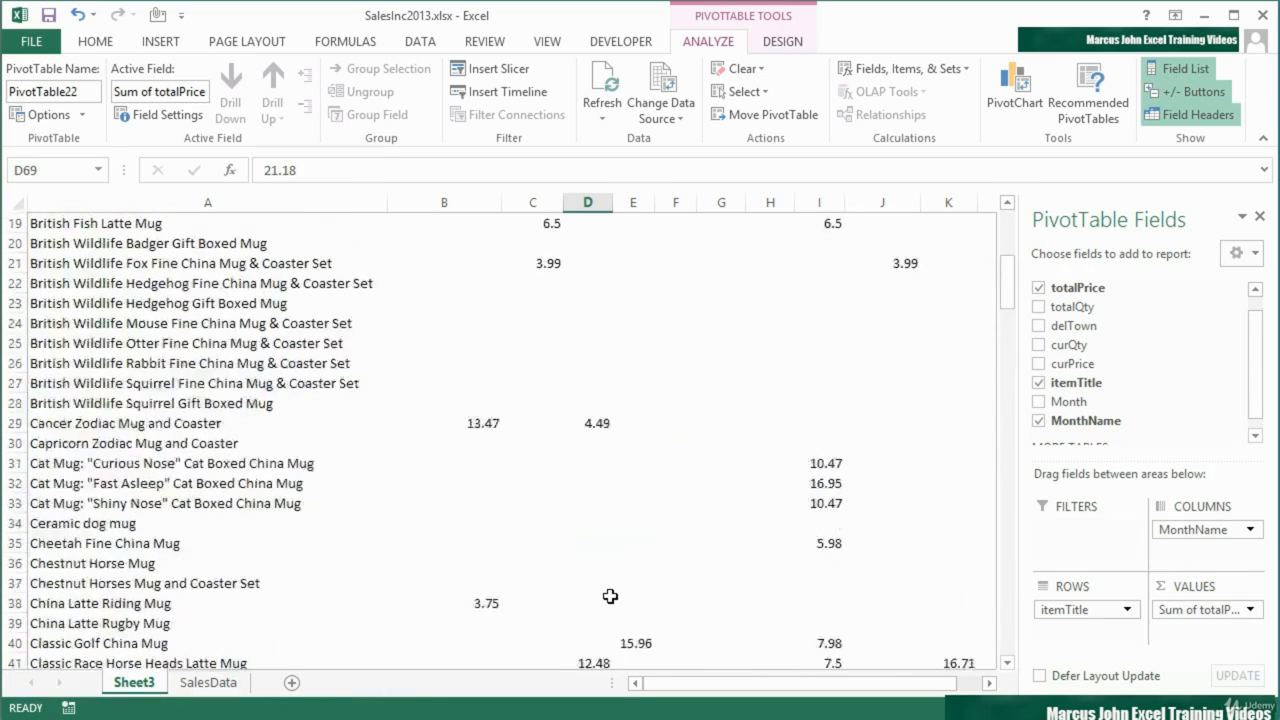
scroll(610, 596, down, 17)
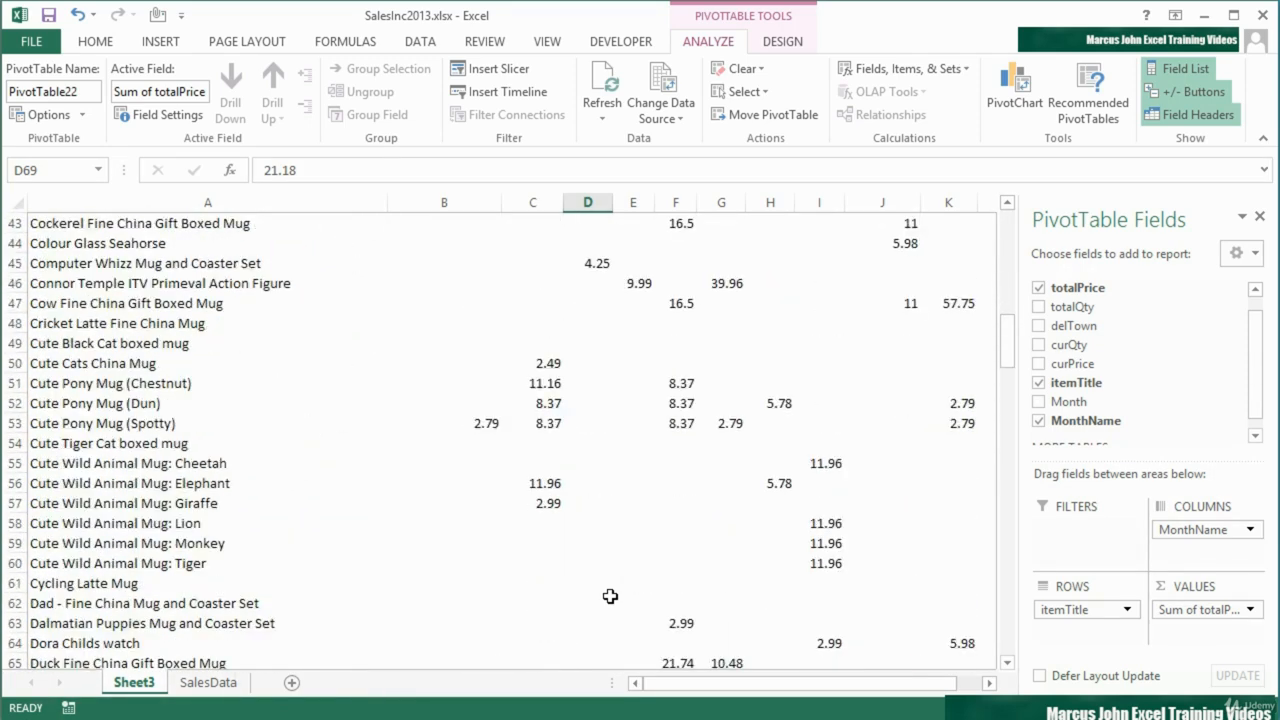
scroll(610, 596, down, 4)
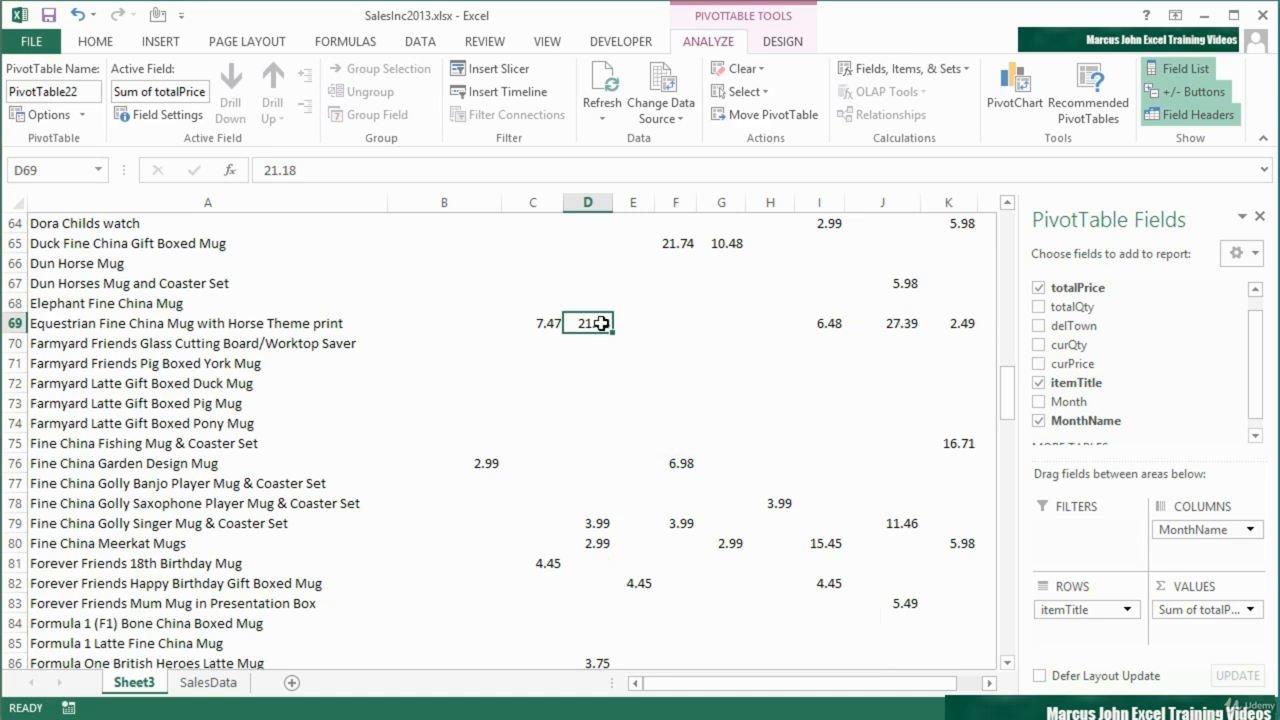
mouse_move(600, 326)
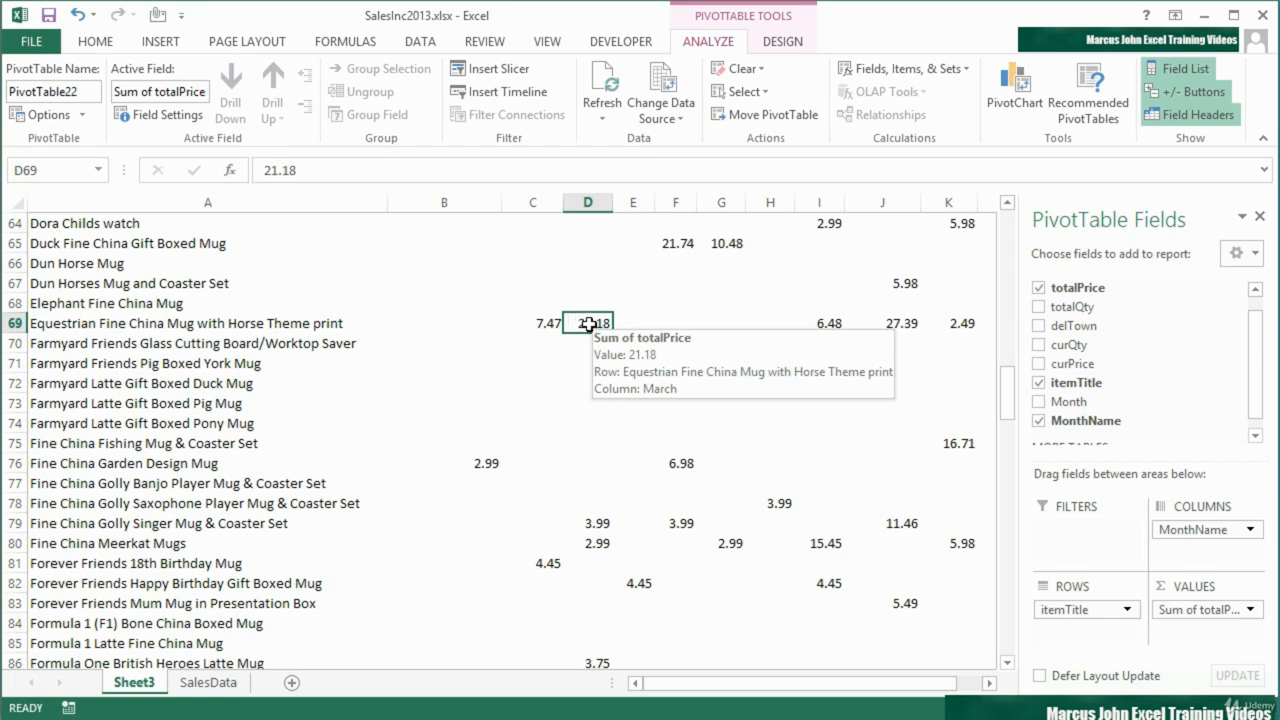
double_click(589, 323)
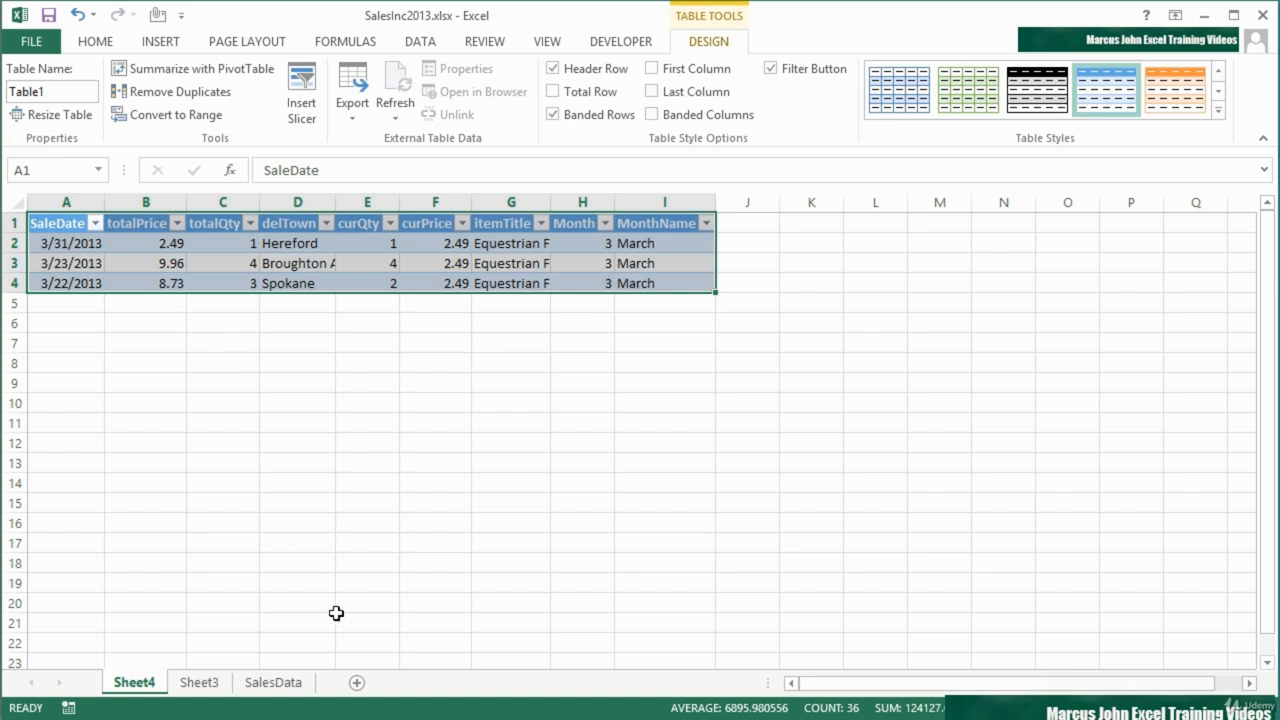
Auto-fit columns A to I of the extracted March records on Sheet4
click(216, 684)
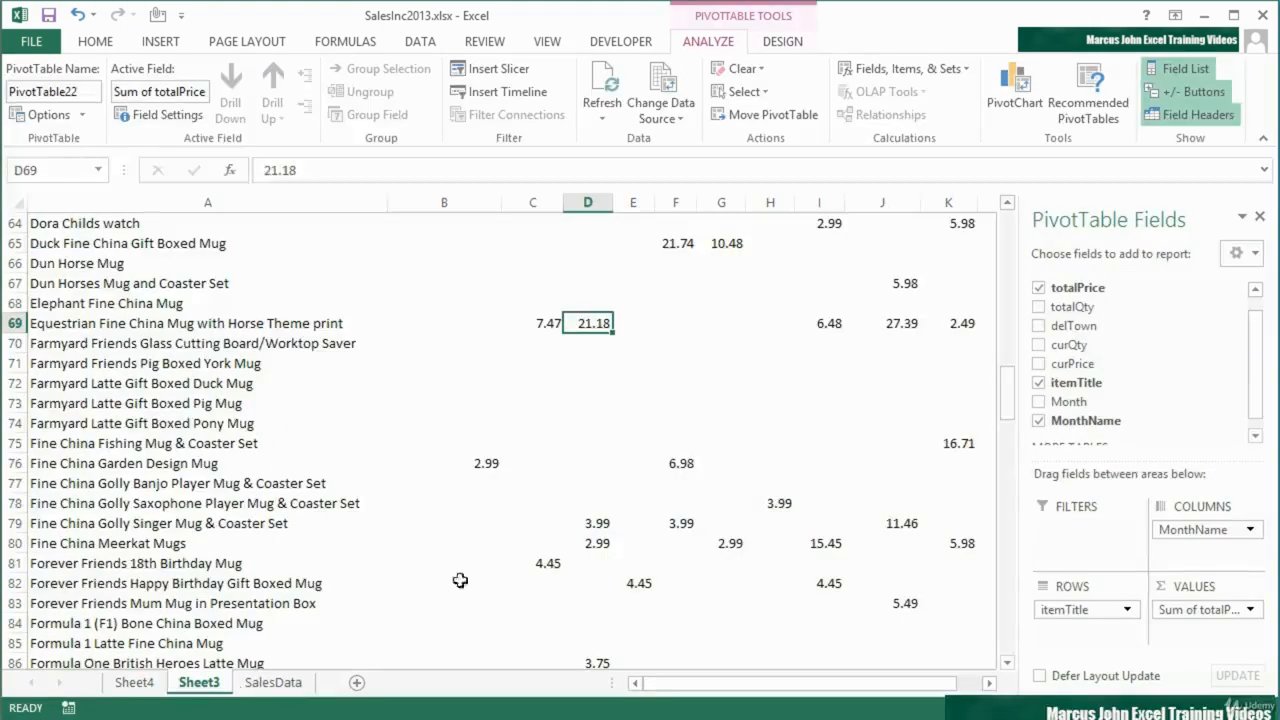
click(140, 685)
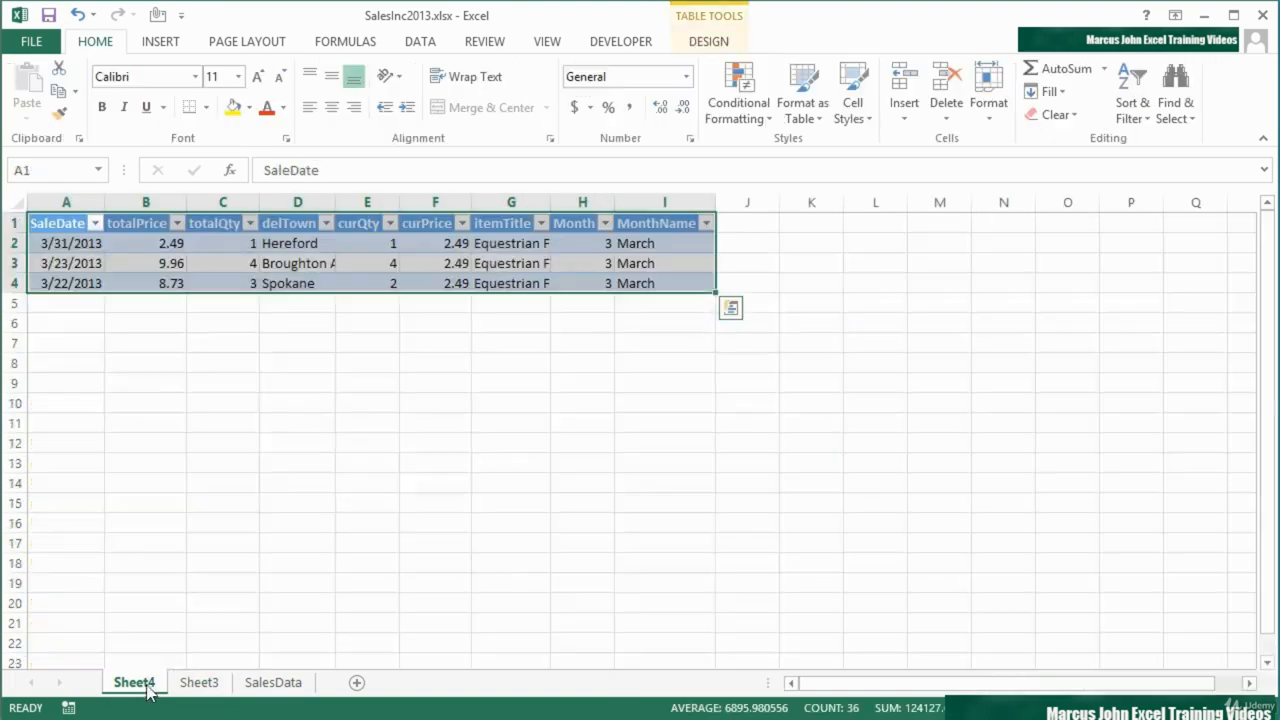
drag(77, 195, 700, 198)
double_click(715, 202)
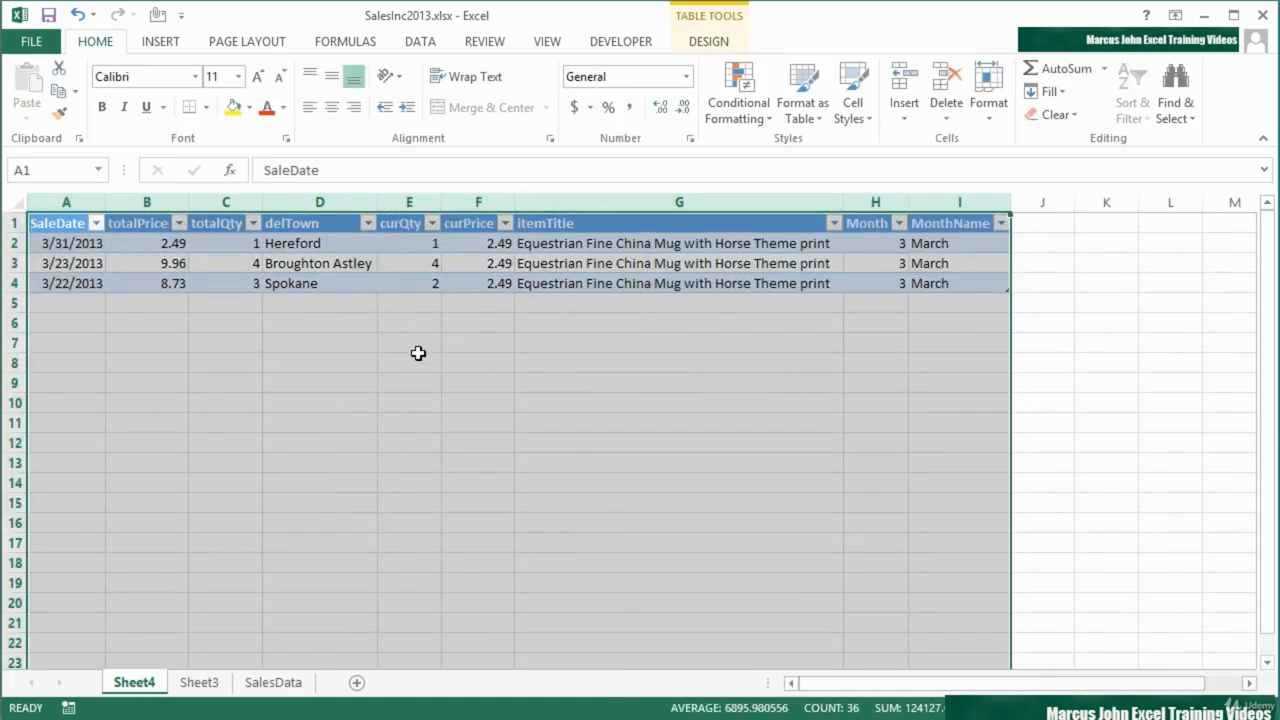
Compare the extracted records with SalesData and examine their totalPrice, itemTitle and MonthName values
click(280, 685)
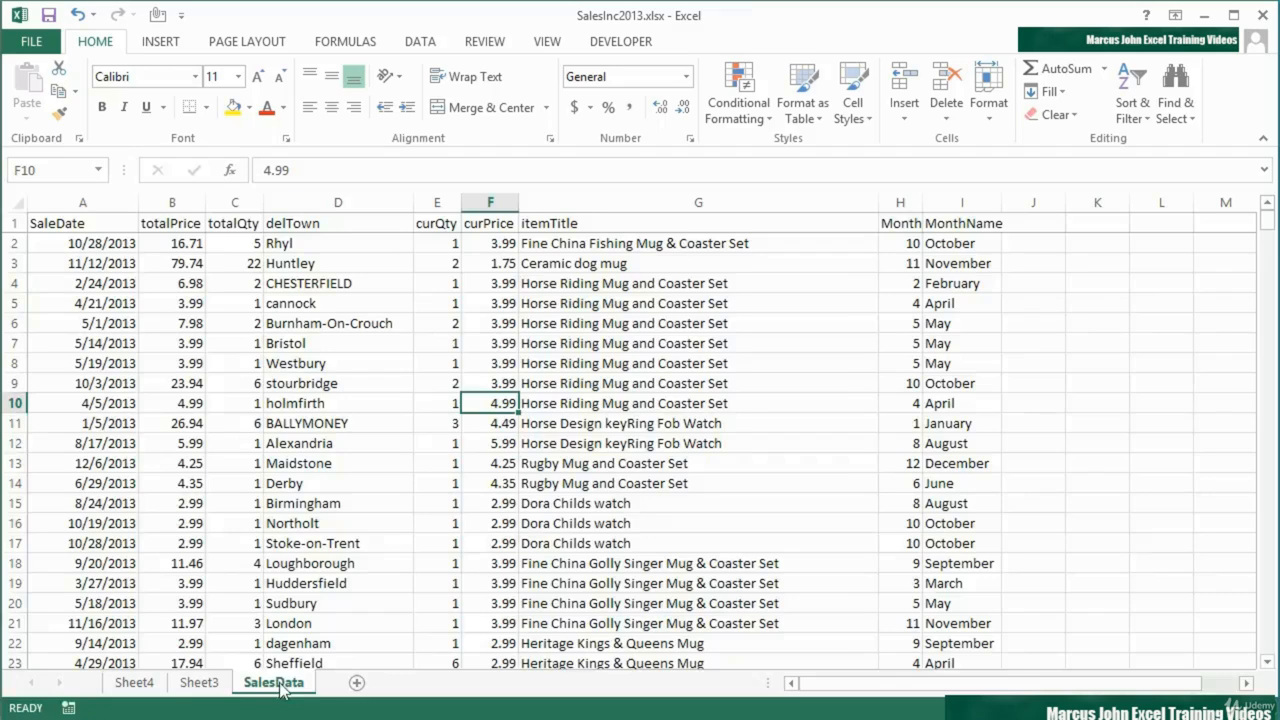
click(135, 686)
drag(163, 243, 163, 277)
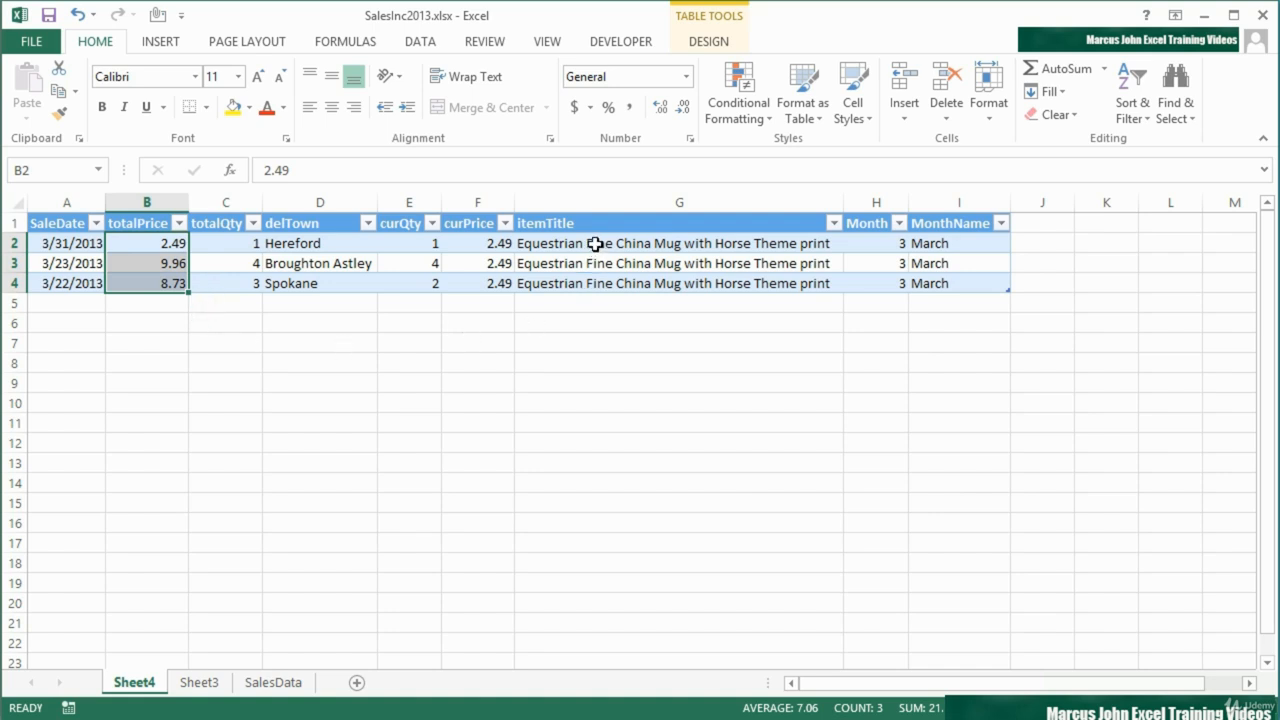
drag(591, 246, 603, 290)
drag(943, 244, 938, 283)
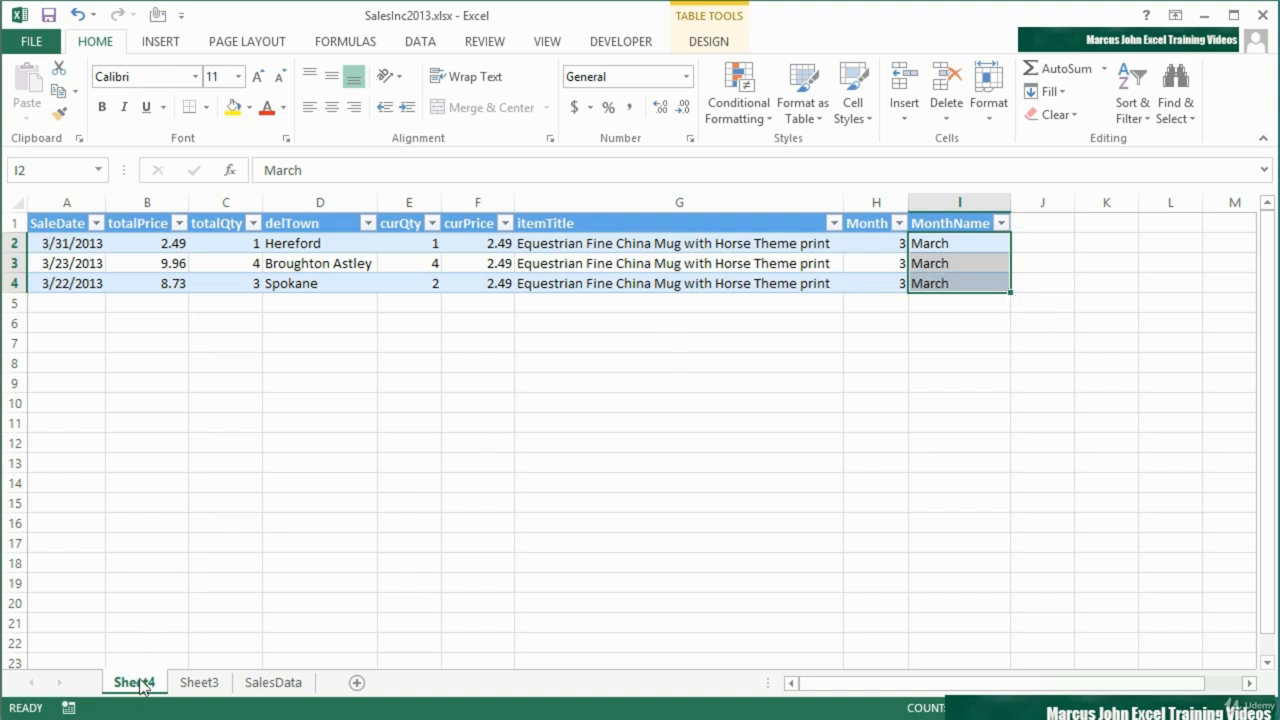
Drill down into the Grand Total for Dun Horses Mug and Coaster Set in the PivotTable on Sheet3
click(199, 683)
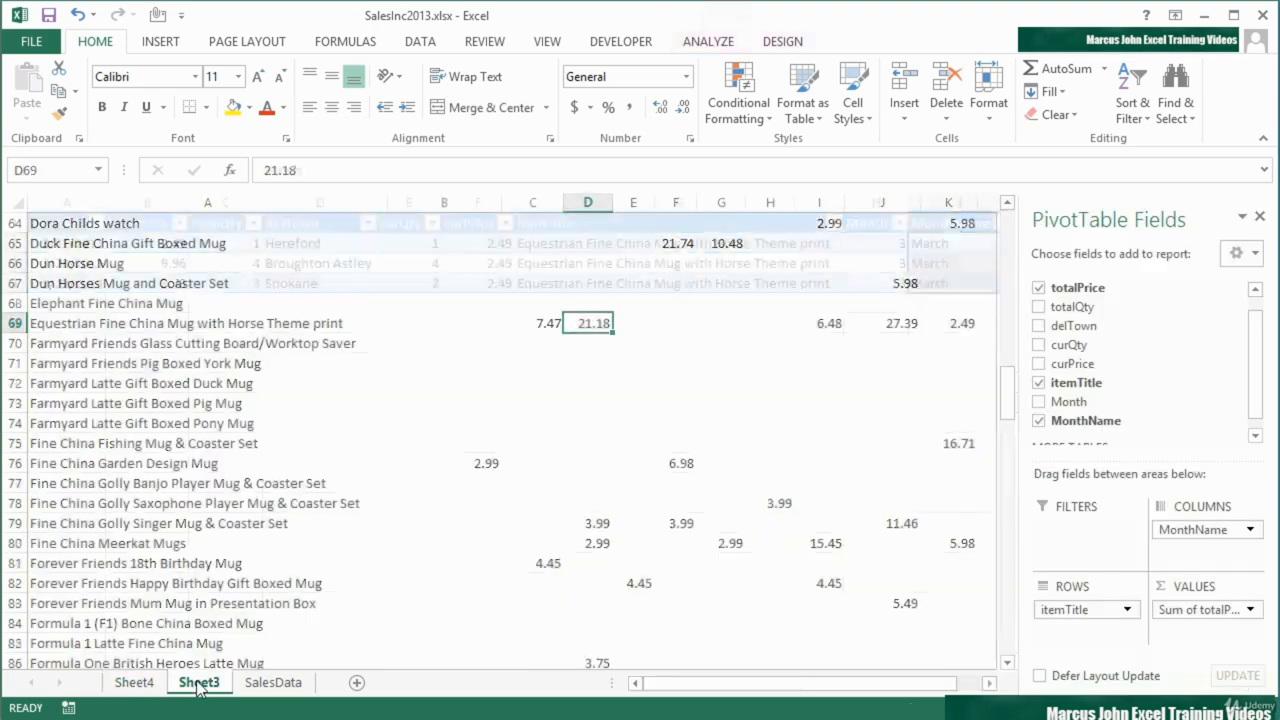
drag(688, 692, 831, 686)
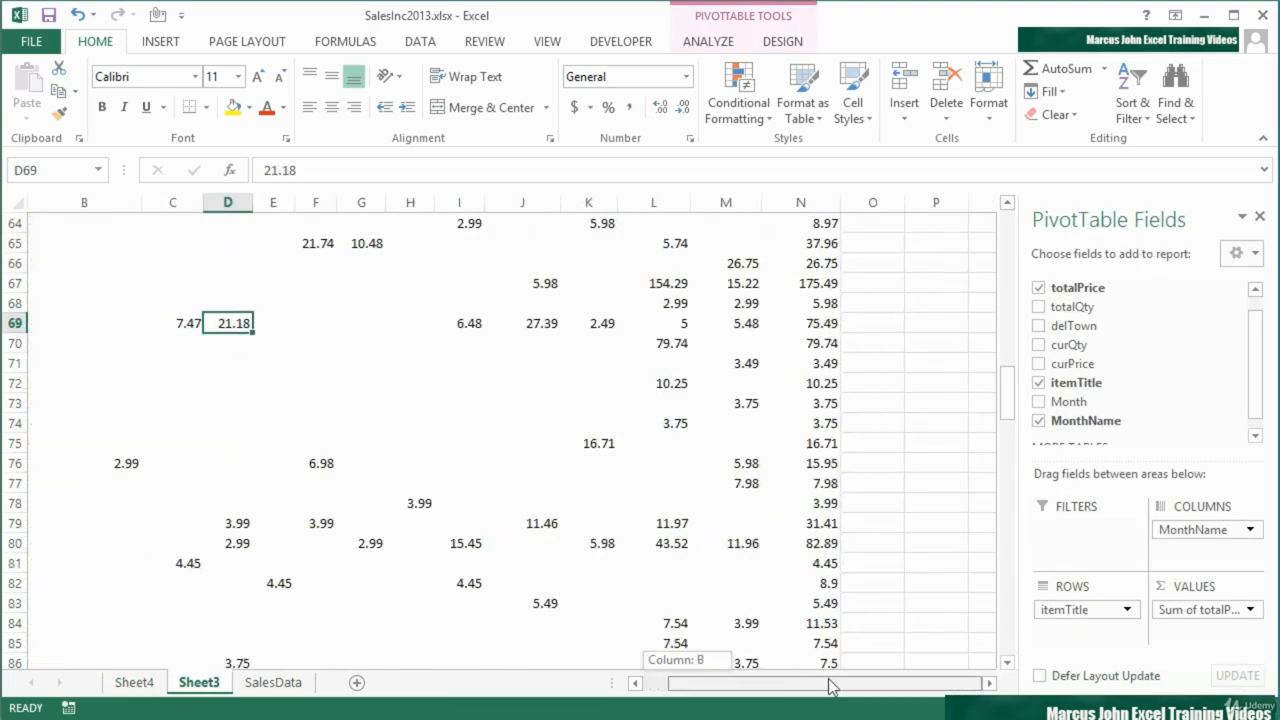
scroll(549, 488, down, 1)
scroll(549, 488, up, 2)
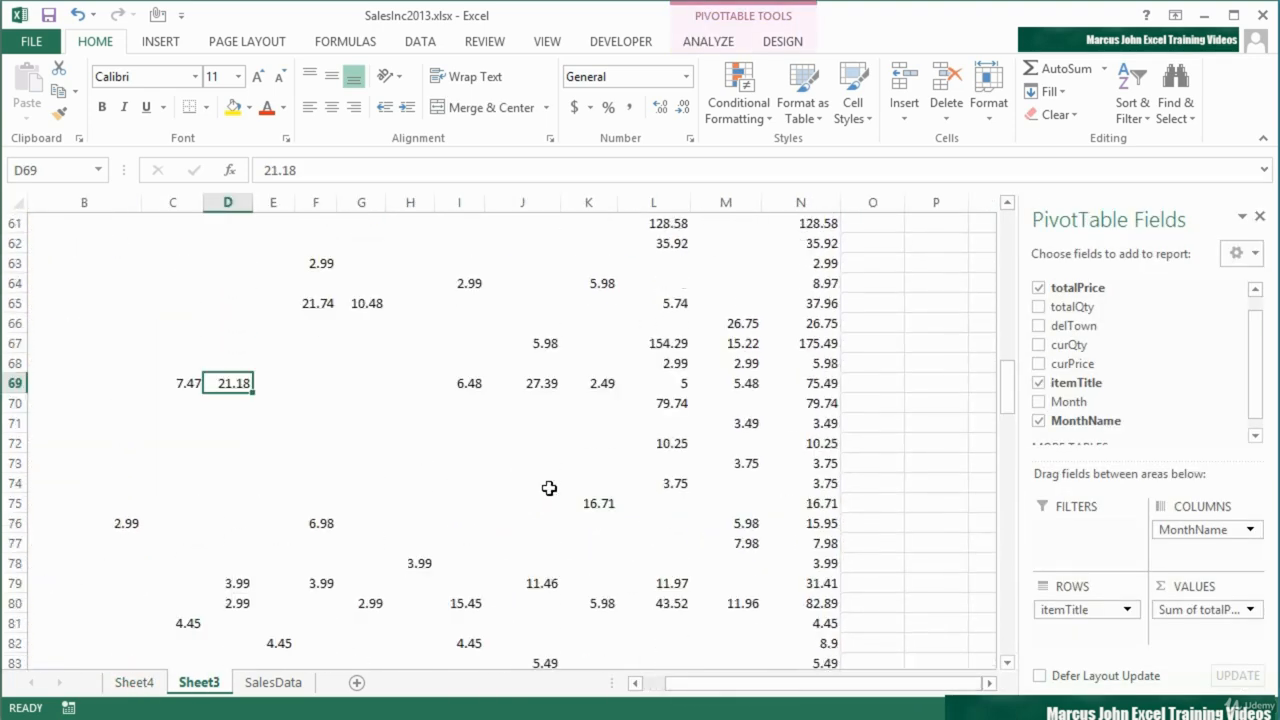
click(818, 347)
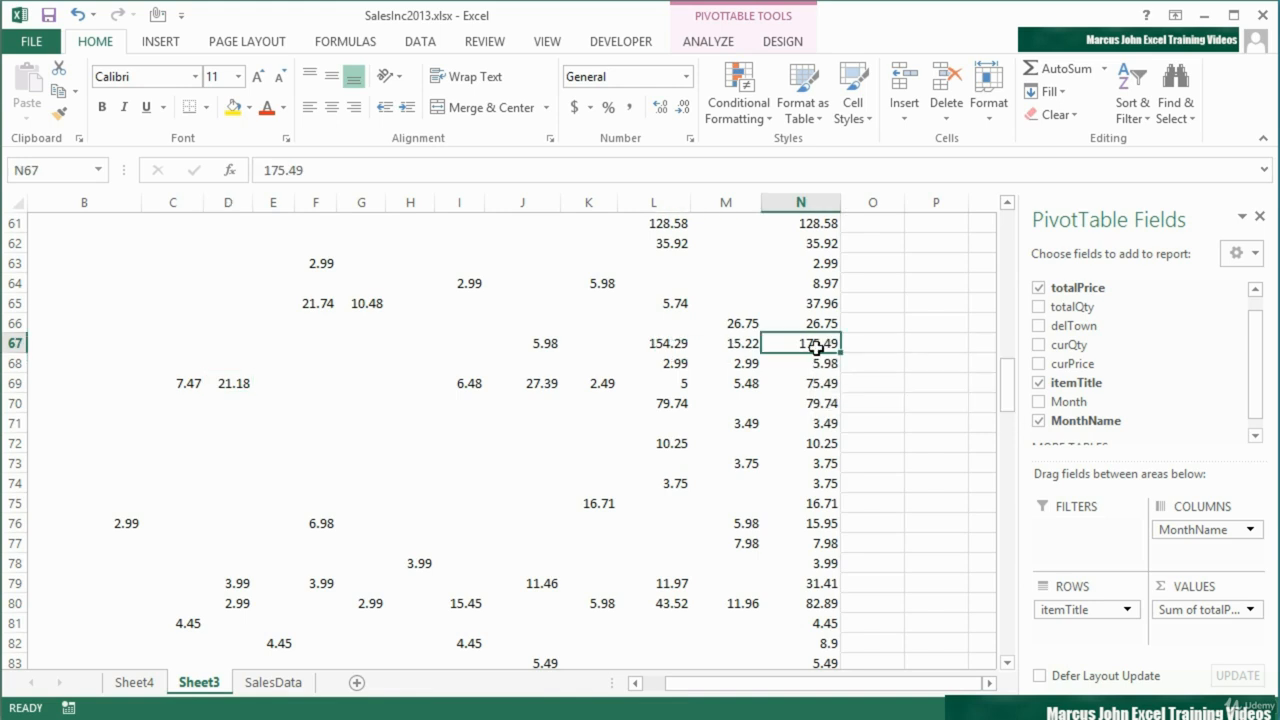
mouse_move(818, 347)
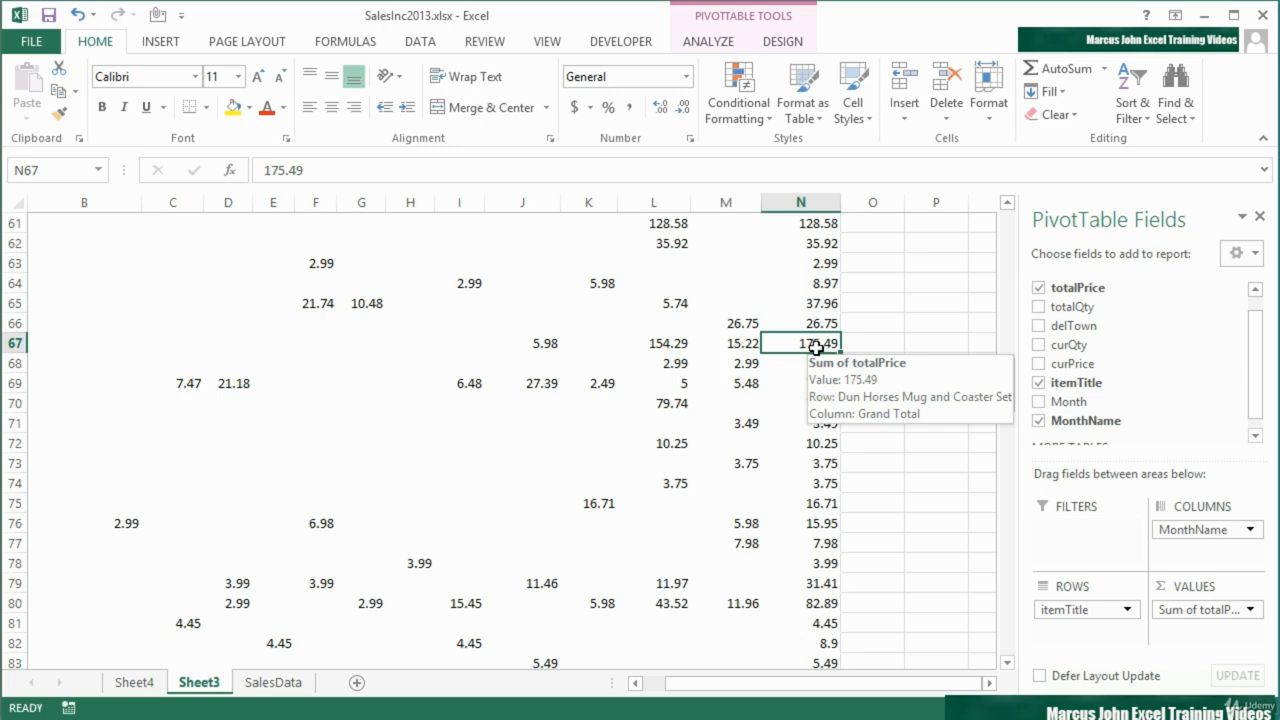
double_click(818, 347)
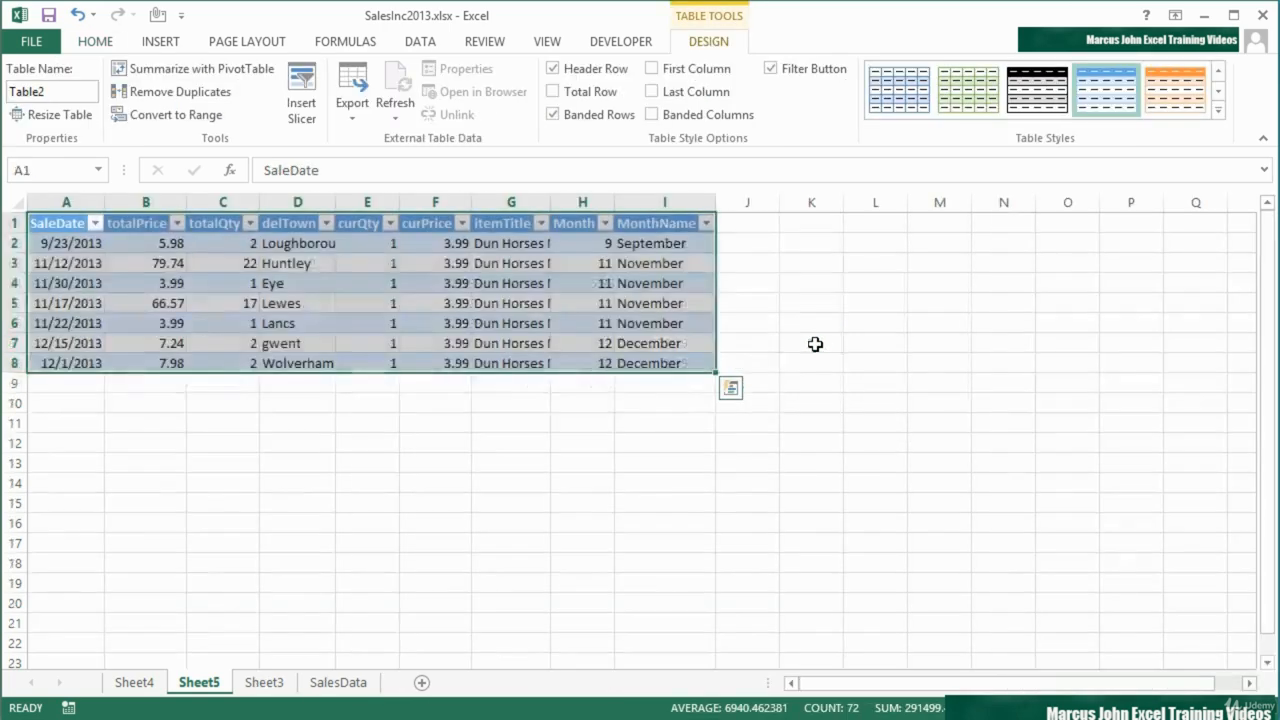
Auto-fit columns A to I of the extracted Dun Horses records and examine their totalPrice and itemTitle values
drag(66, 202, 663, 203)
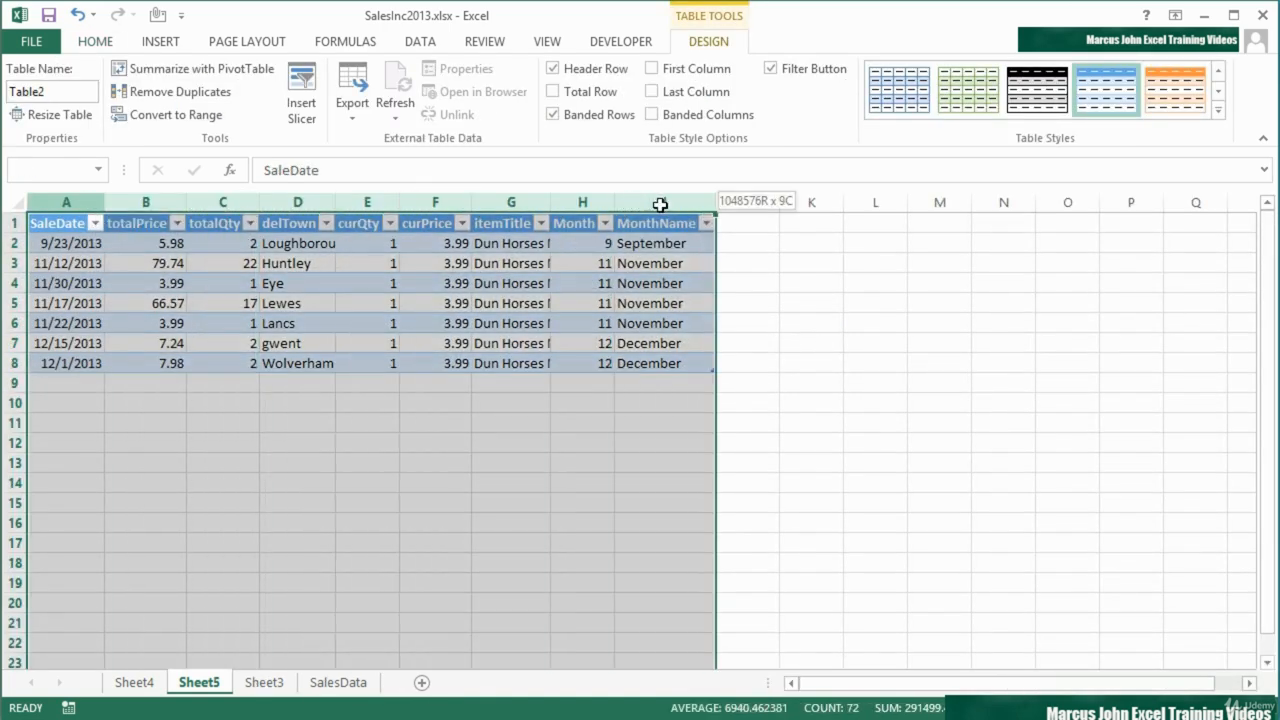
double_click(717, 202)
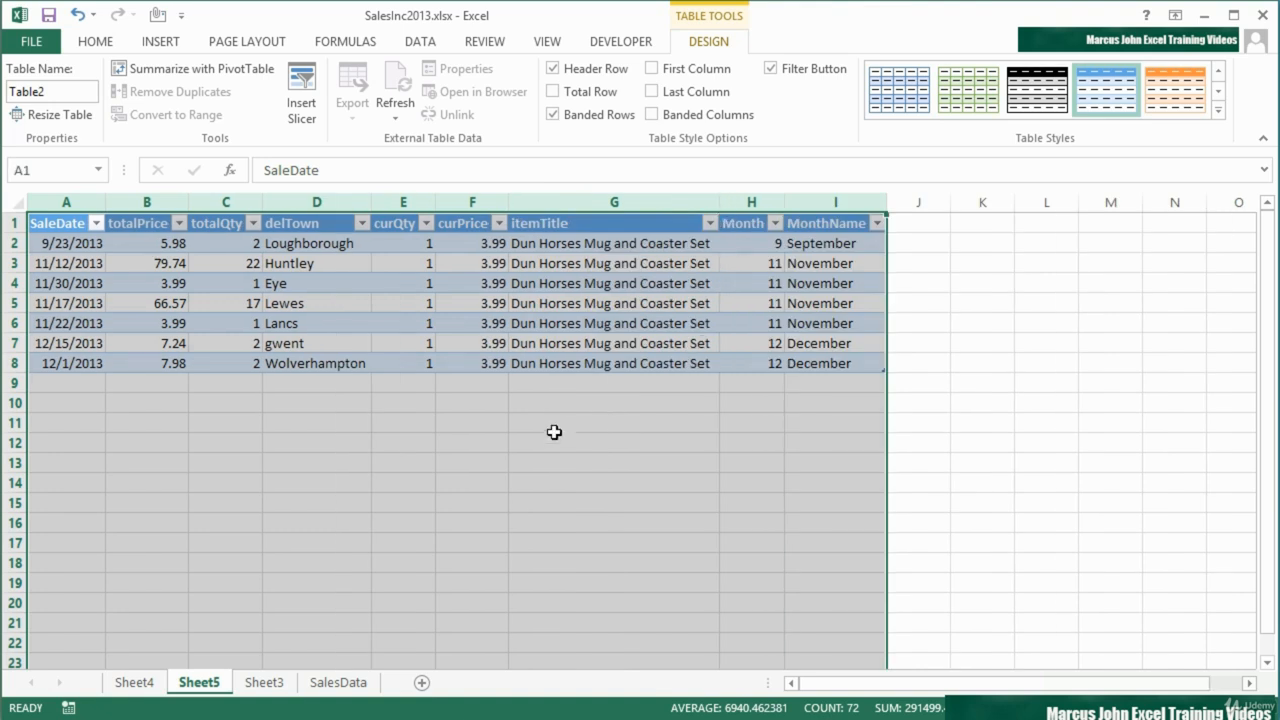
drag(175, 372, 158, 243)
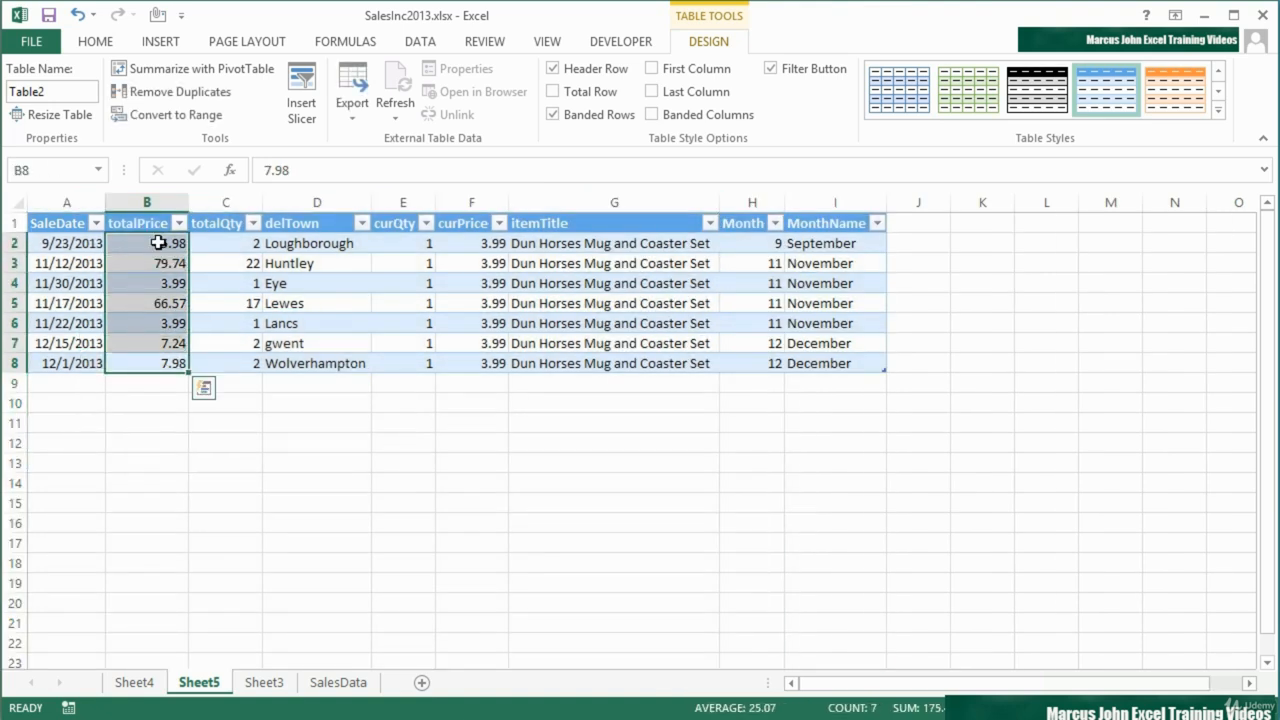
drag(569, 252, 575, 365)
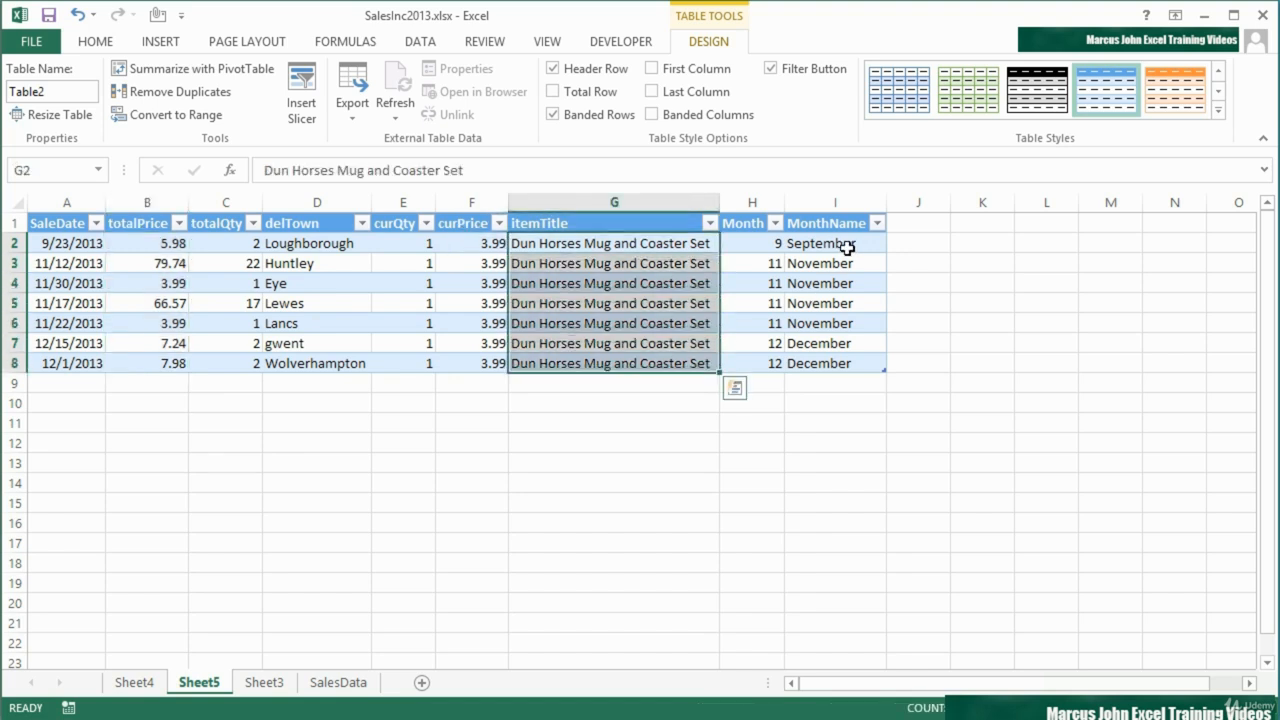
Return to the beginning of the PivotTable on Sheet3 and compare it with its source records on SalesData
click(282, 688)
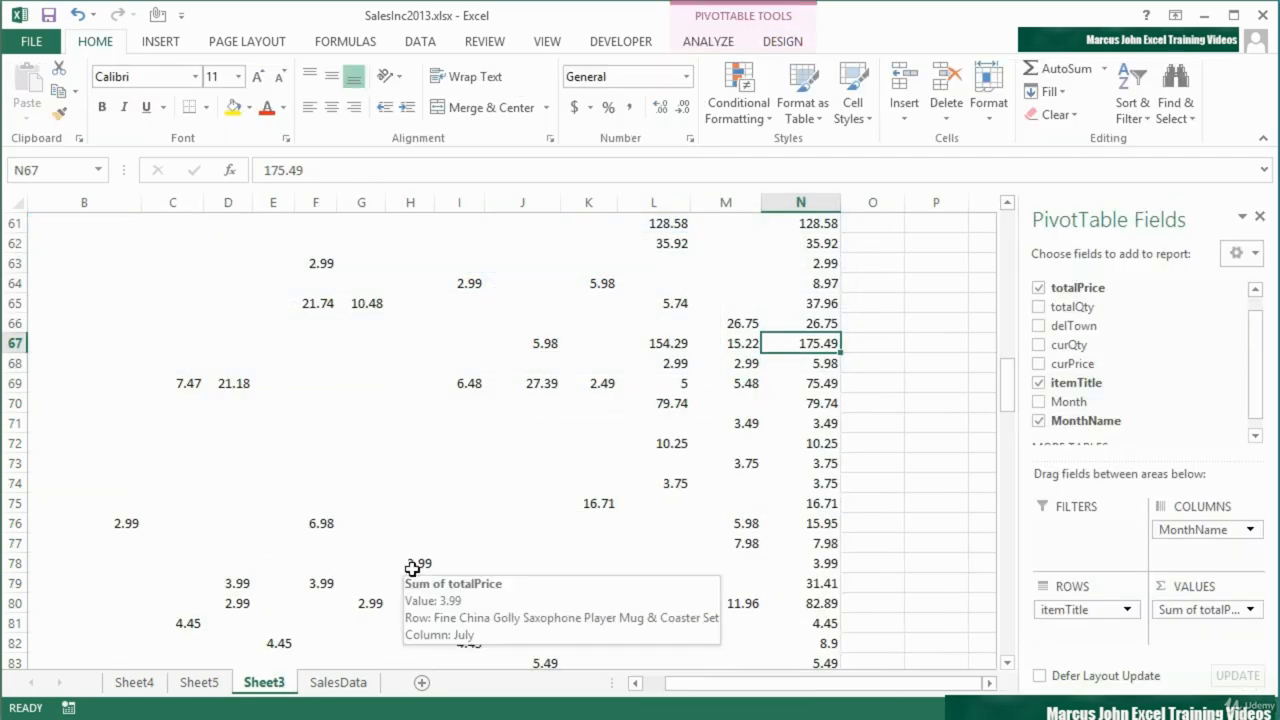
scroll(410, 569, up, 7)
scroll(410, 569, up, 10)
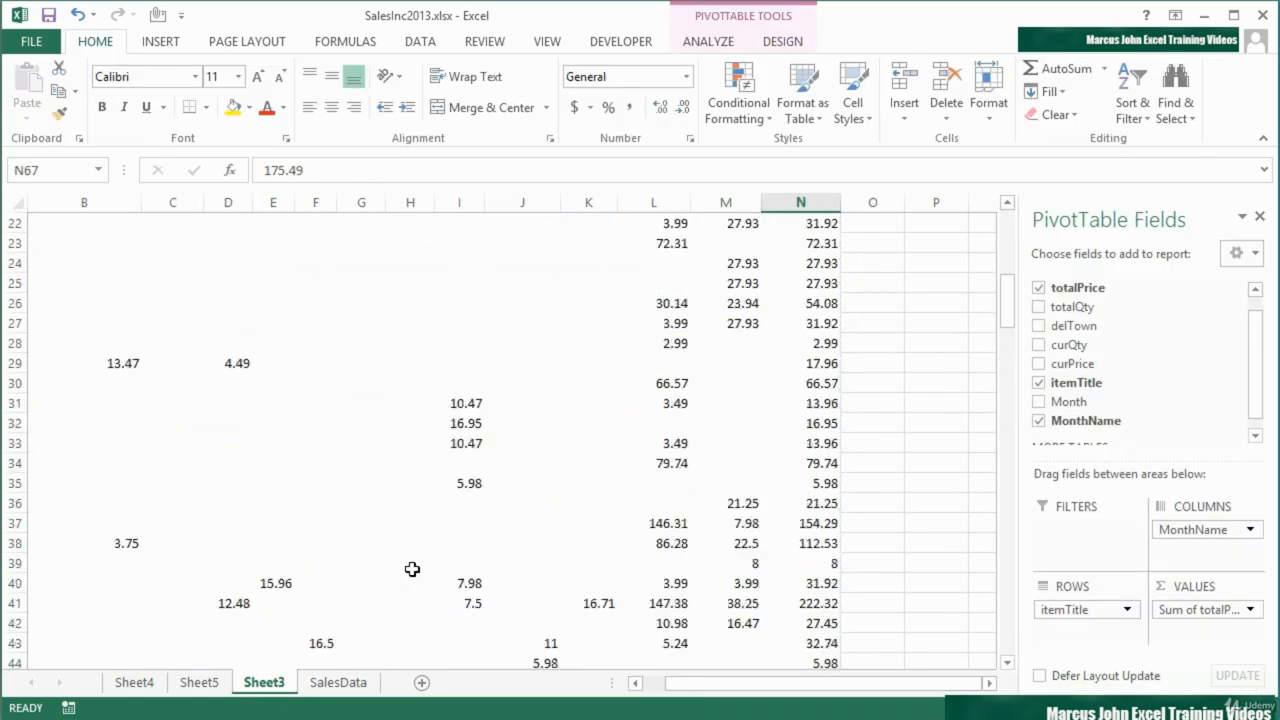
scroll(412, 569, up, 3)
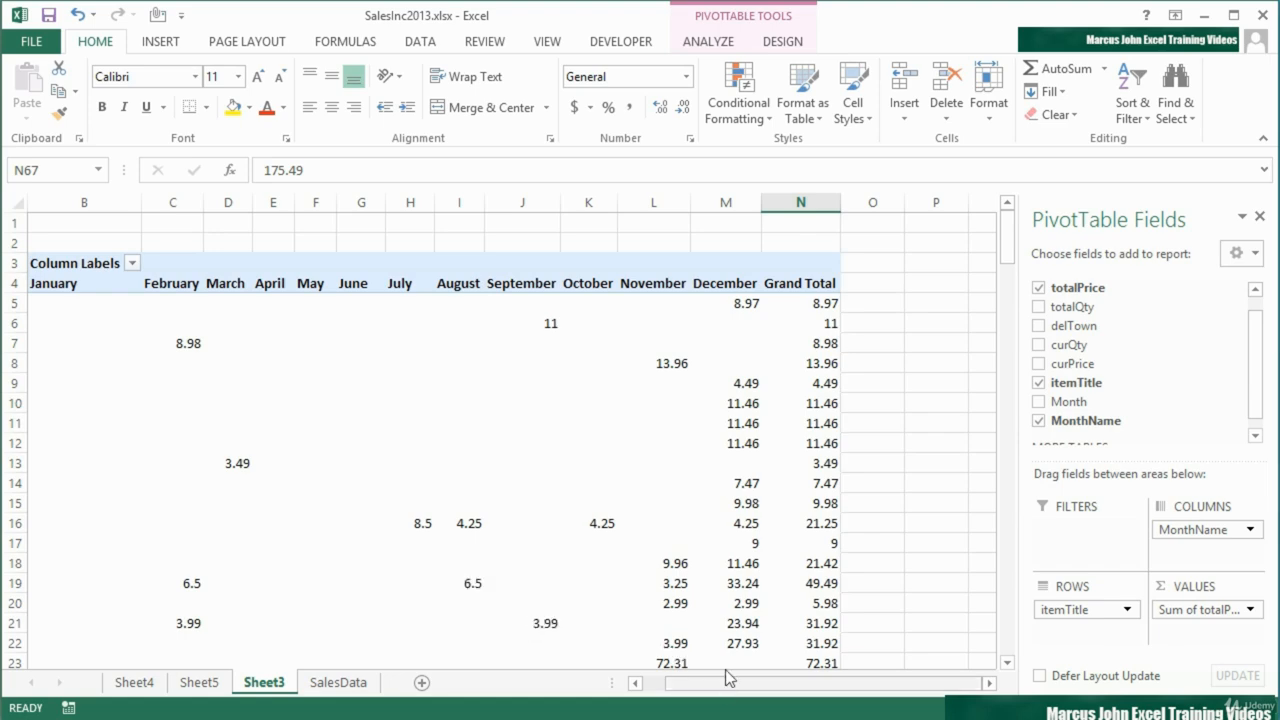
drag(720, 683, 693, 684)
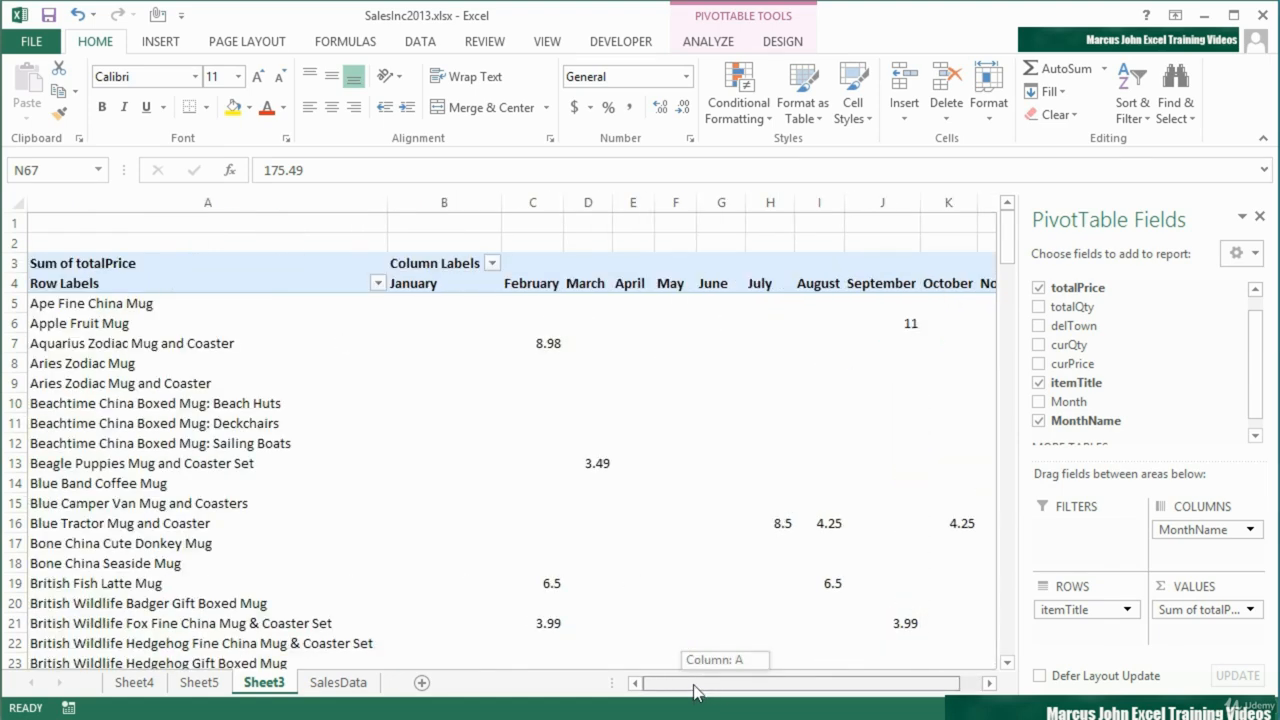
click(338, 682)
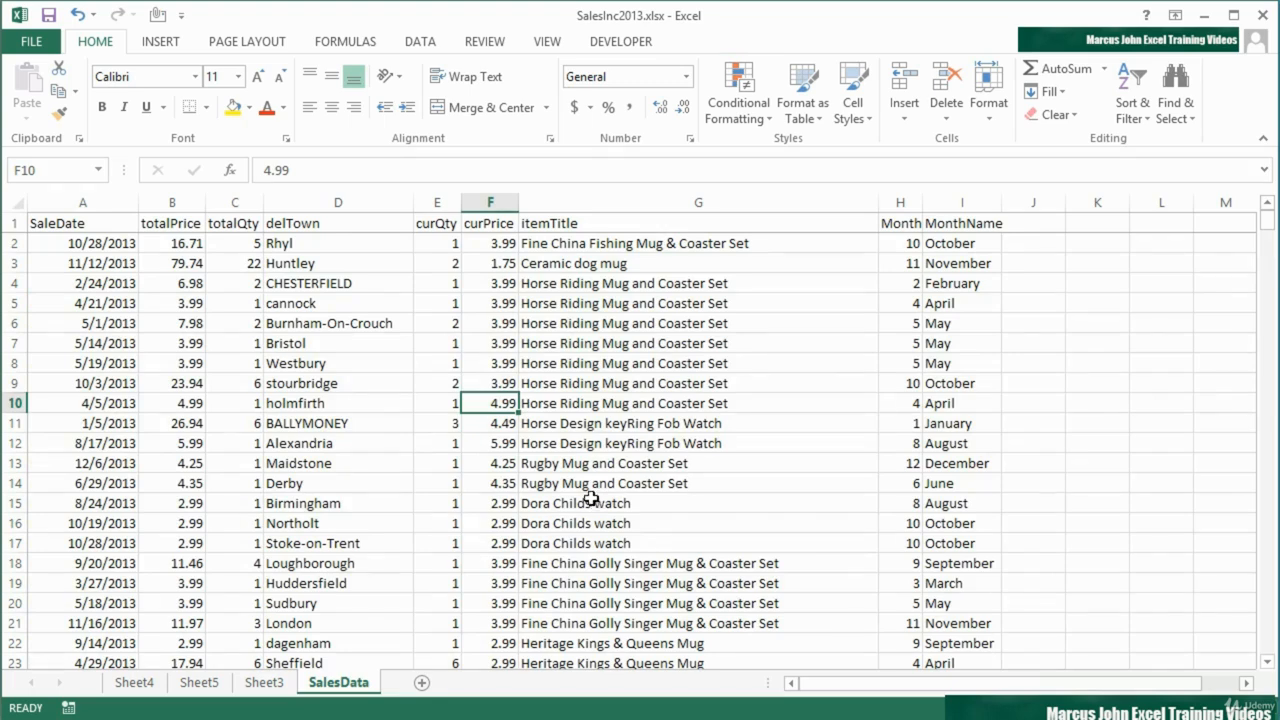
click(266, 683)
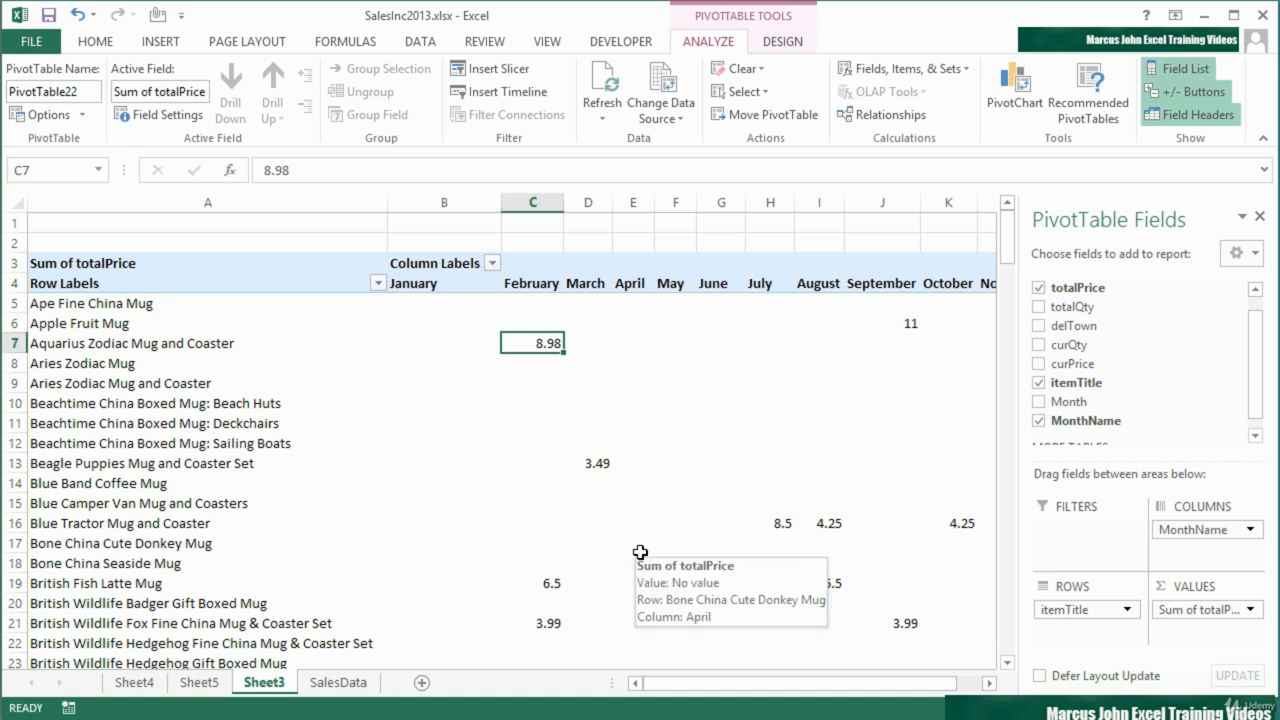
Disable show details in the PivotTable's data options and try to drill down into the August value for Blue Tractor Mug and Coaster
click(544, 418)
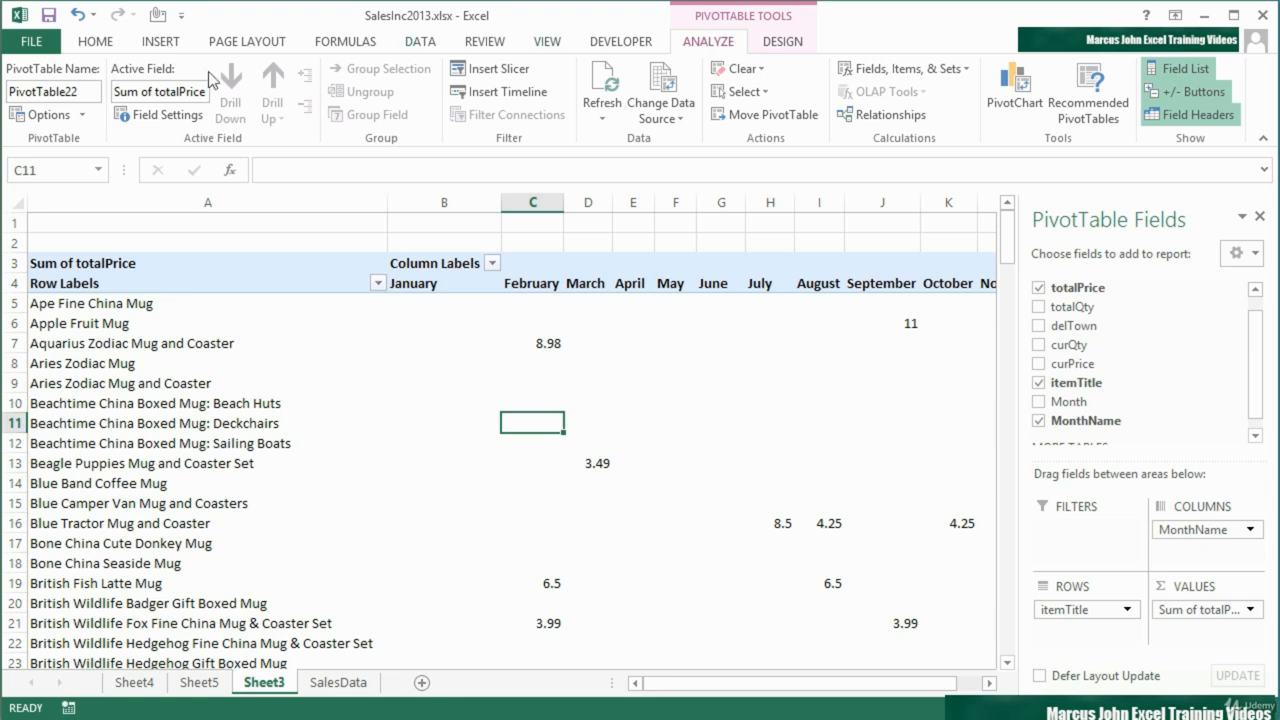
click(82, 115)
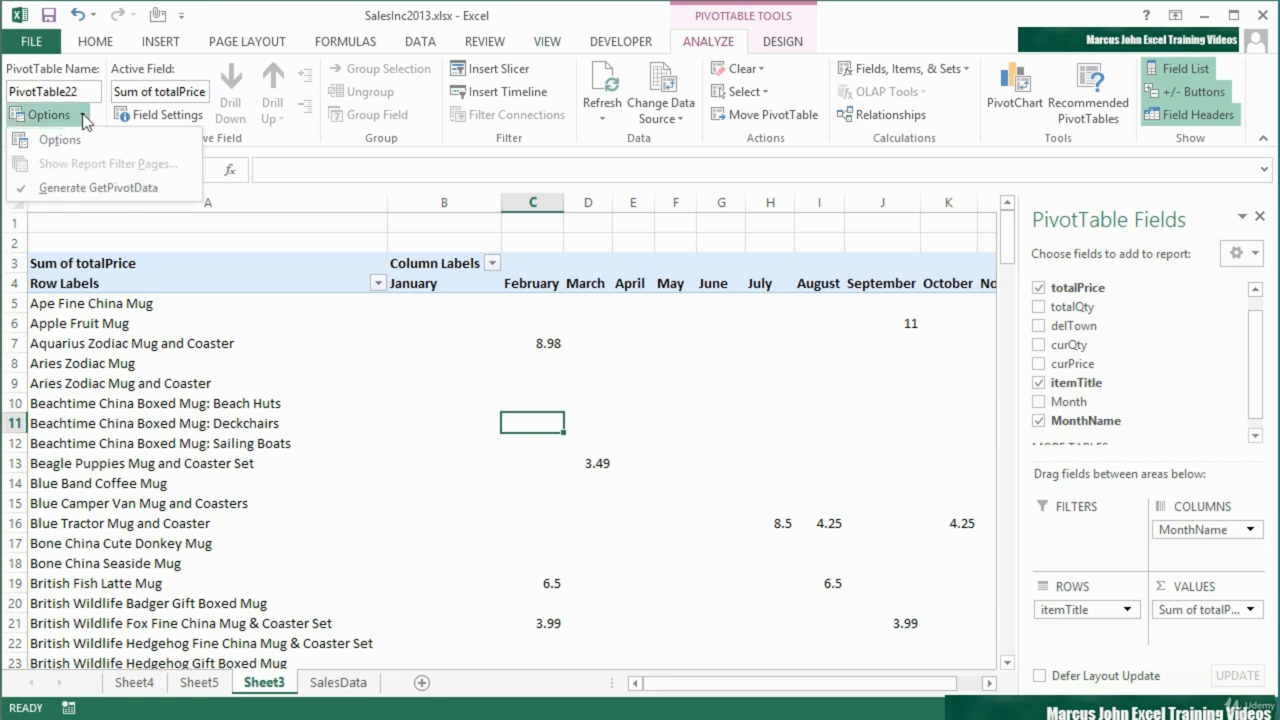
click(72, 142)
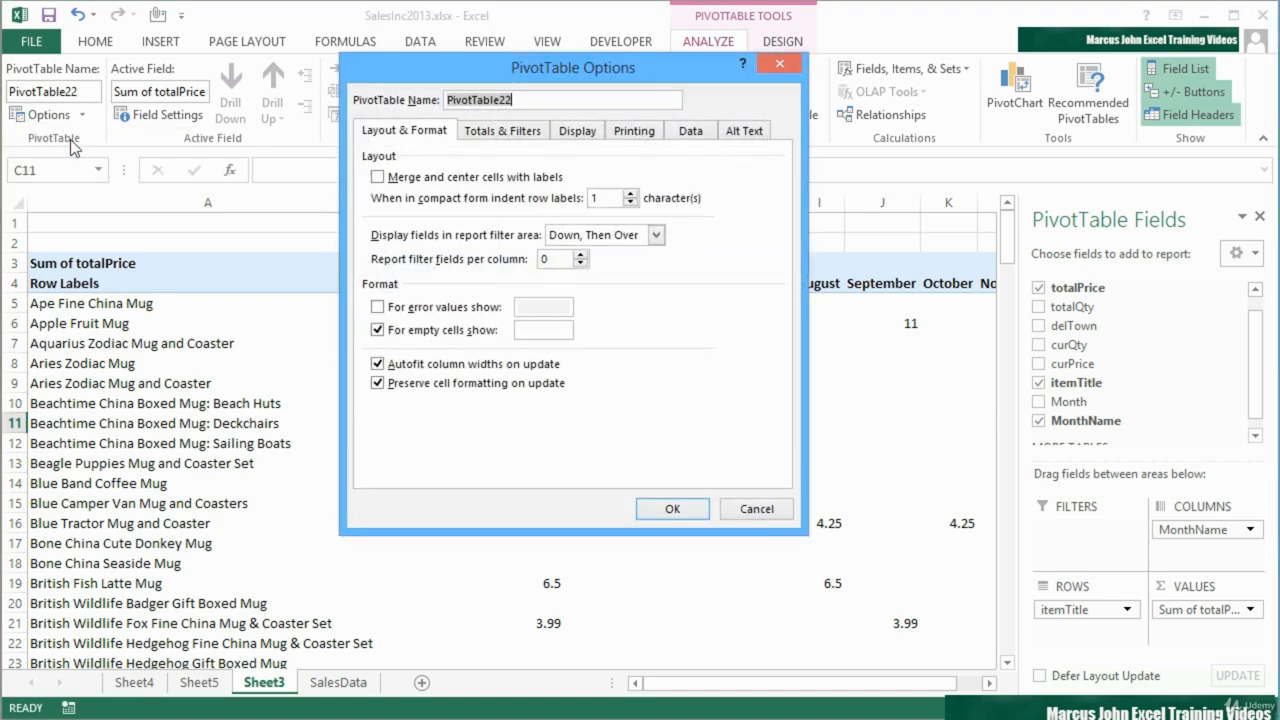
click(693, 135)
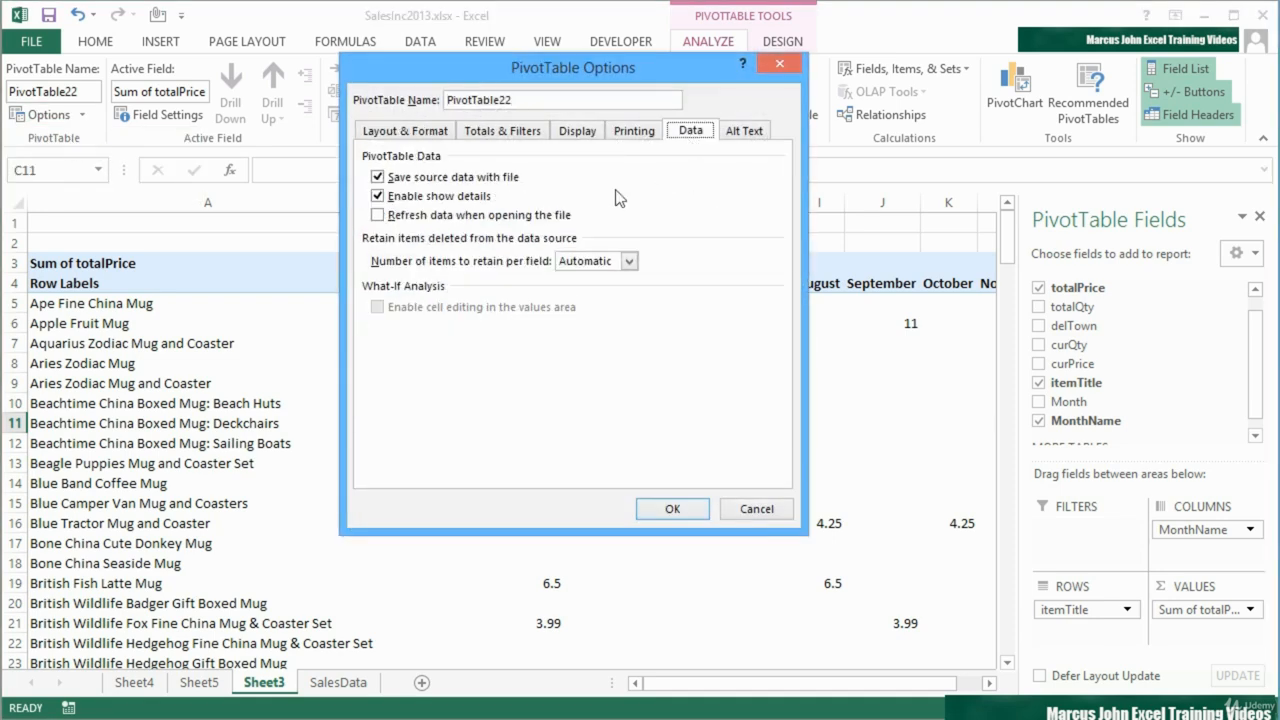
click(378, 197)
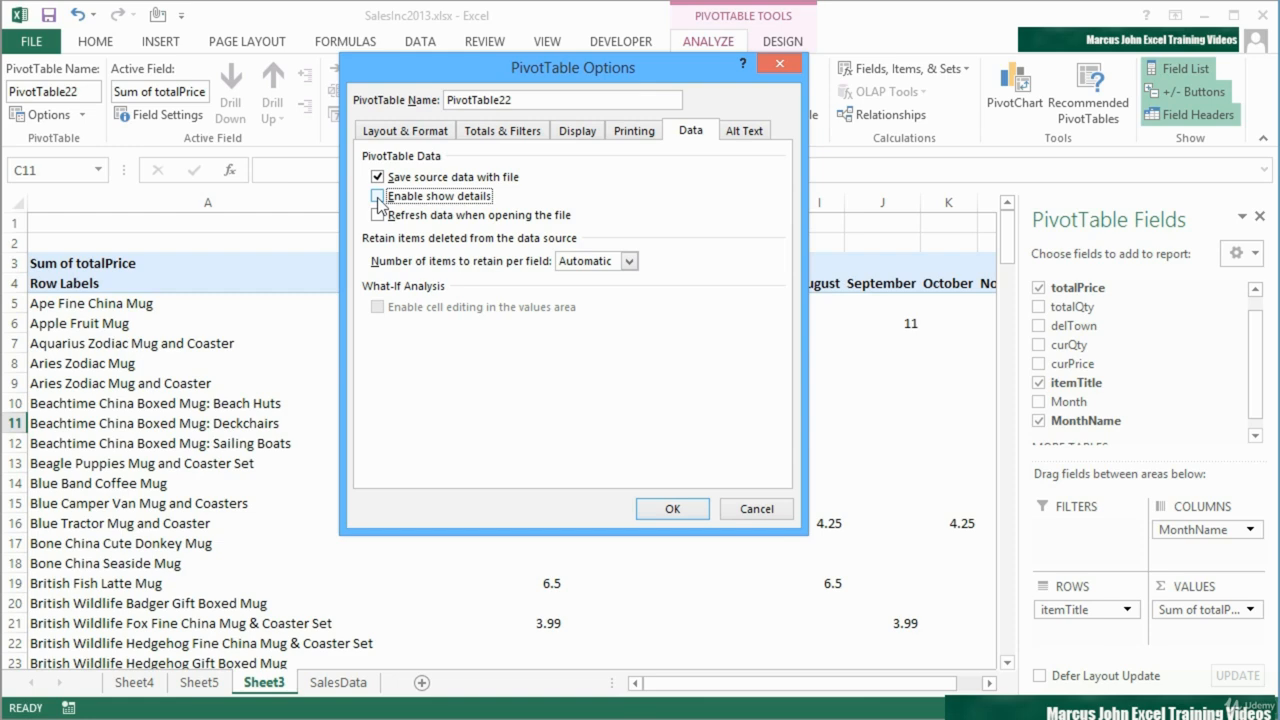
click(673, 509)
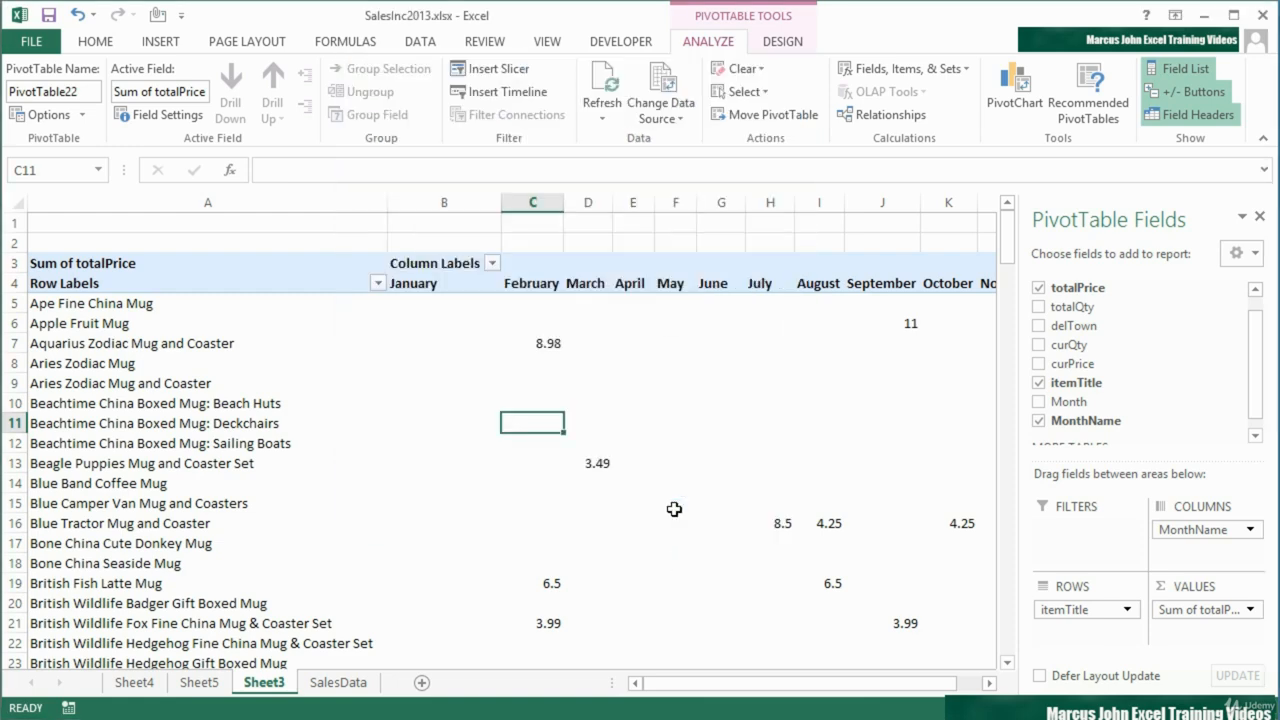
double_click(828, 523)
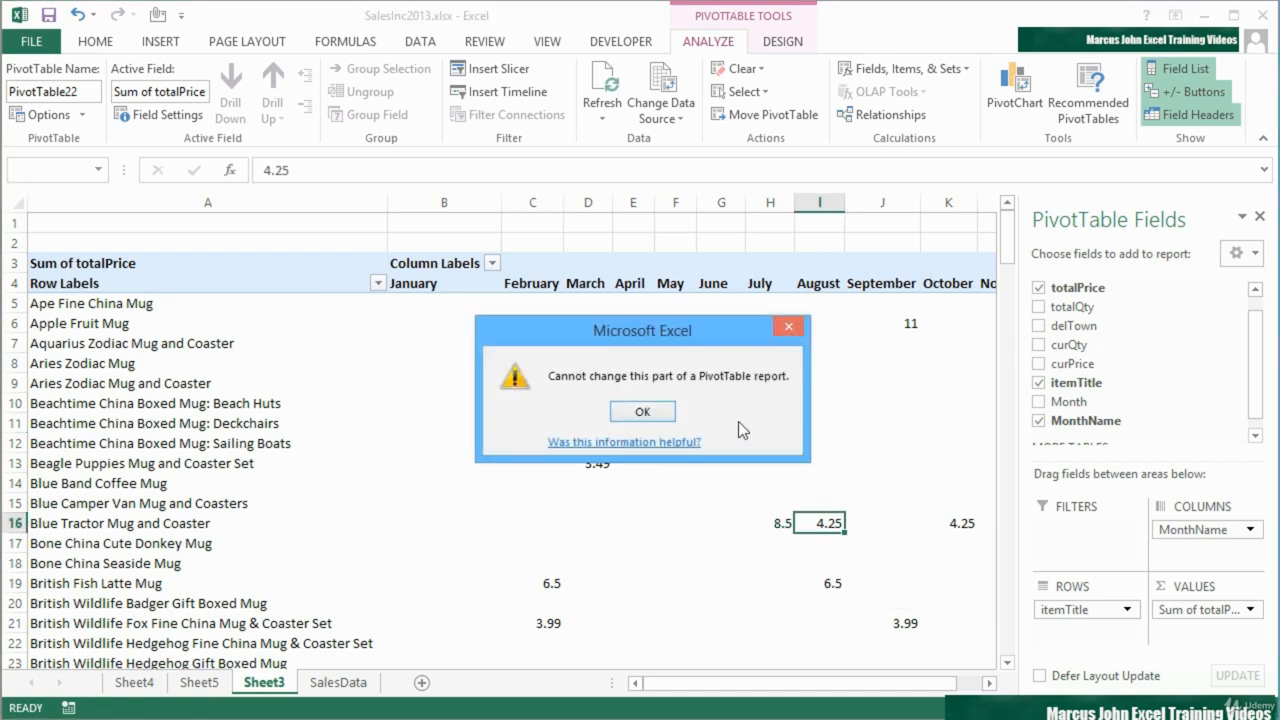
click(648, 411)
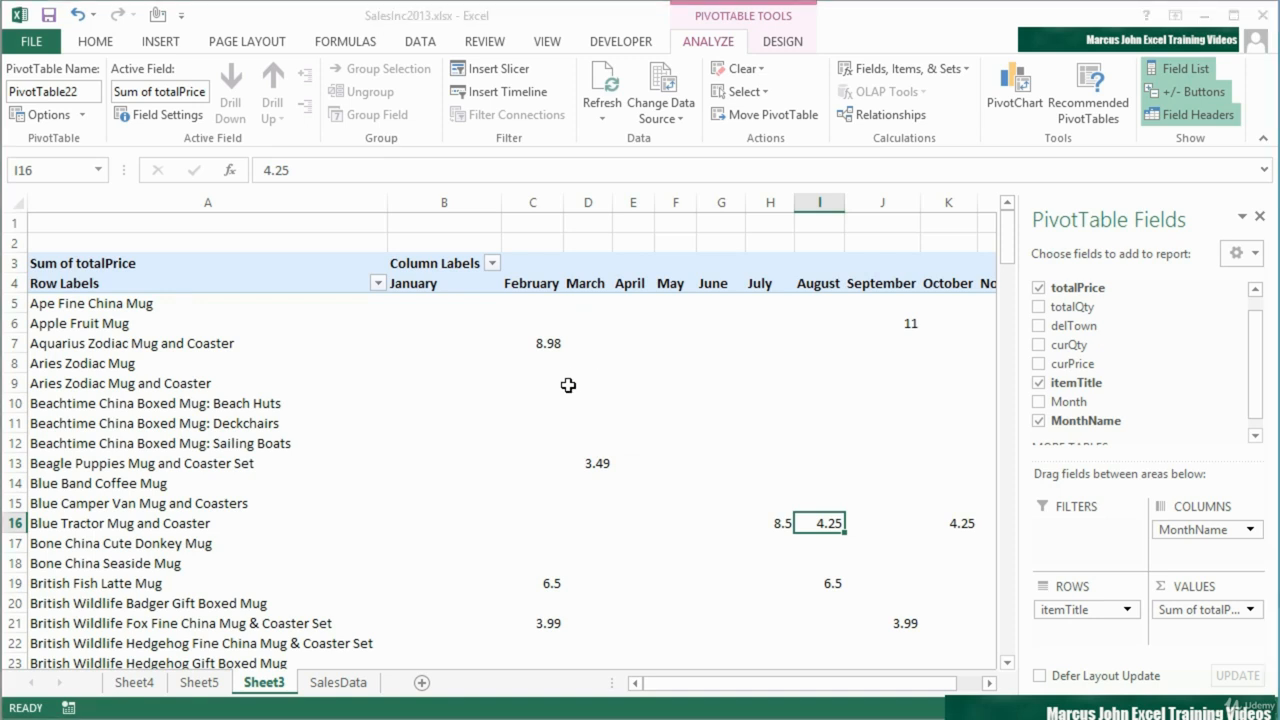
Re-enable show details in the PivotTable's data options
click(82, 115)
click(80, 138)
click(688, 131)
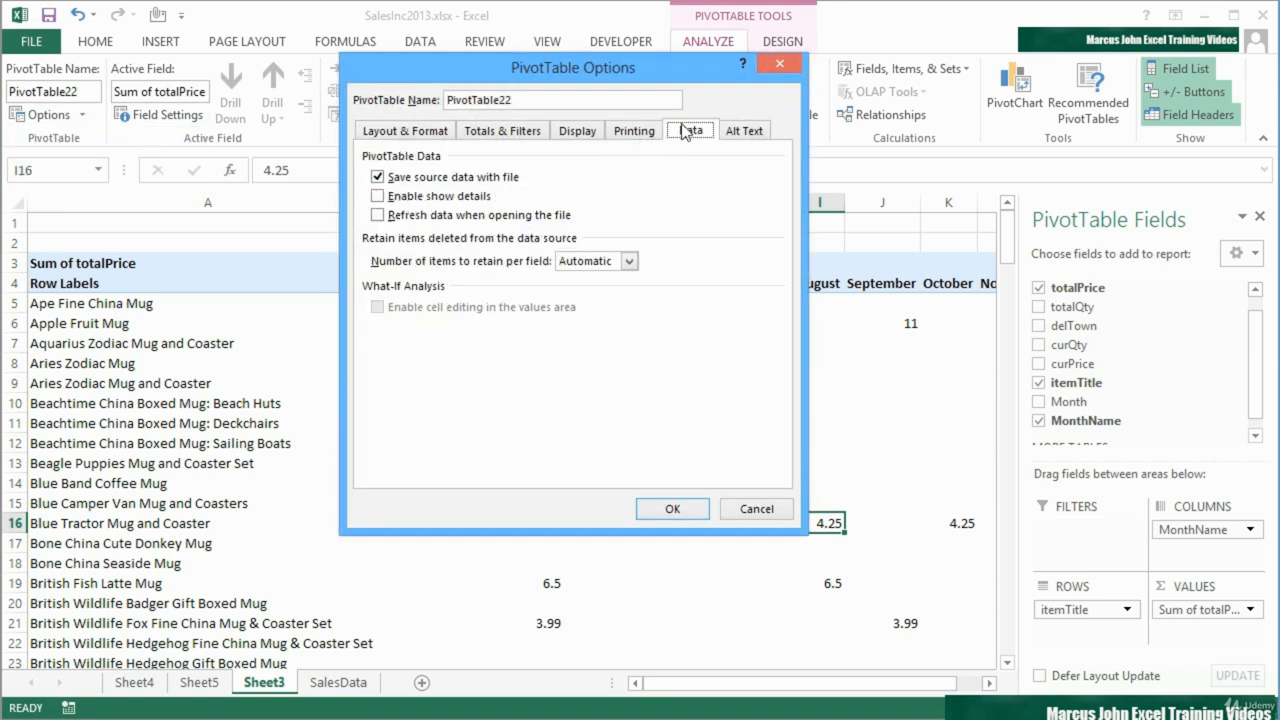
click(378, 196)
click(690, 508)
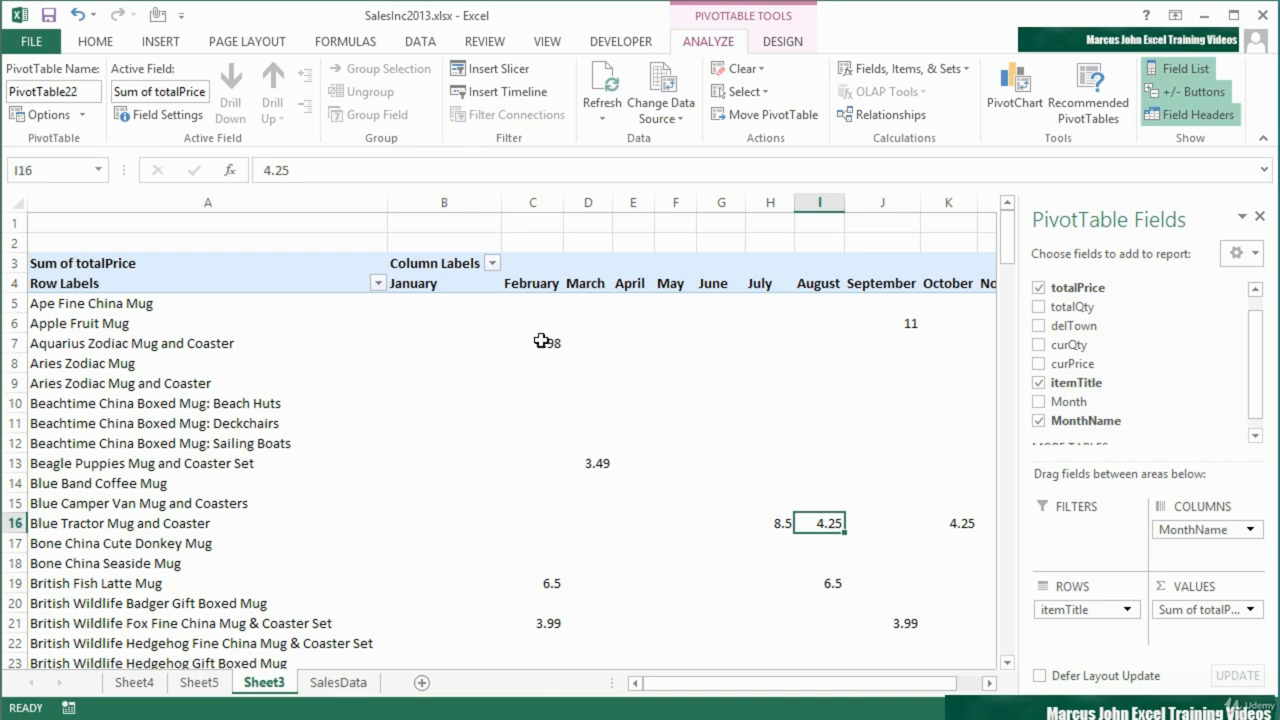
Drill down into the February value for Aquarius Zodiac Mug and Coaster and compare the extracted record with the PivotTable and SalesData
double_click(543, 342)
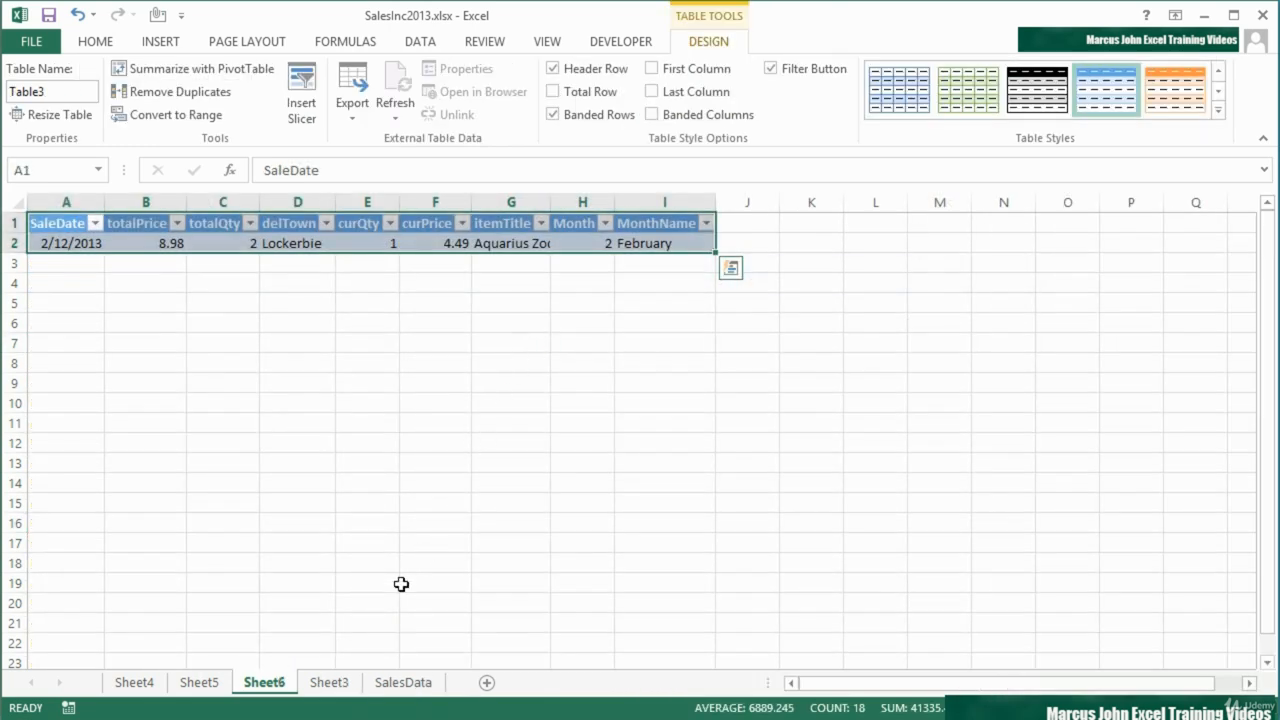
click(340, 681)
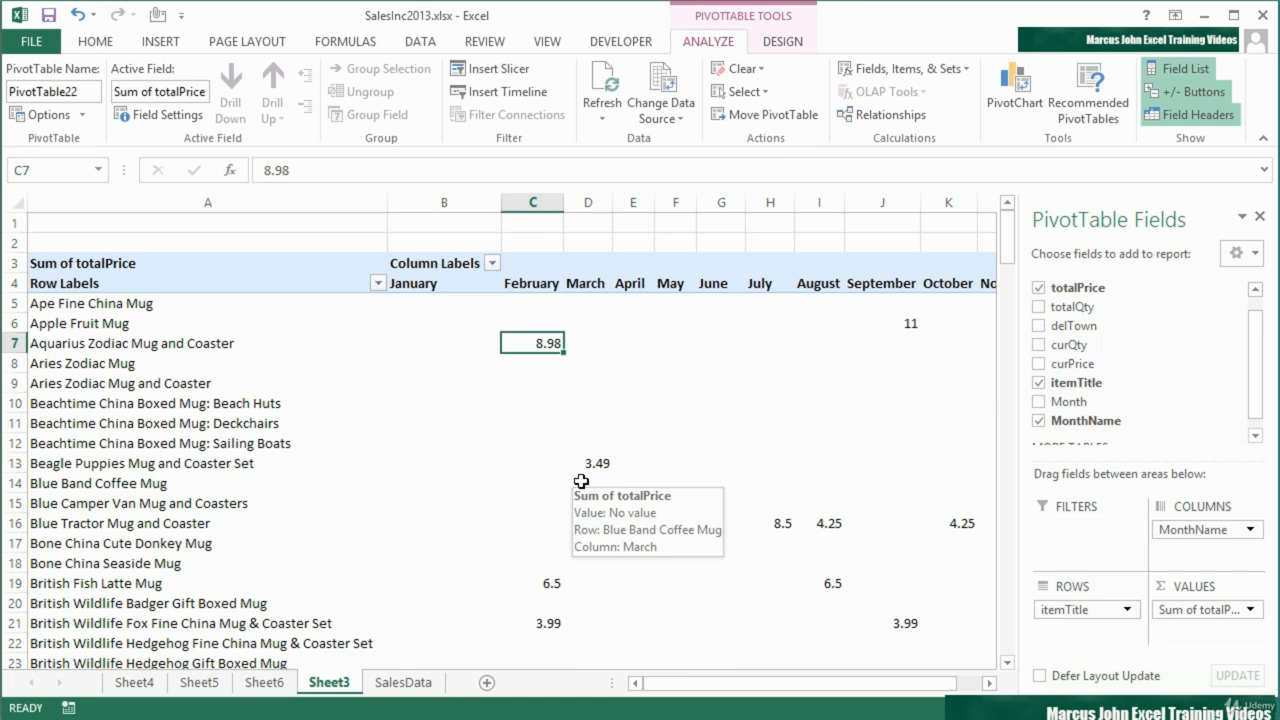
click(414, 684)
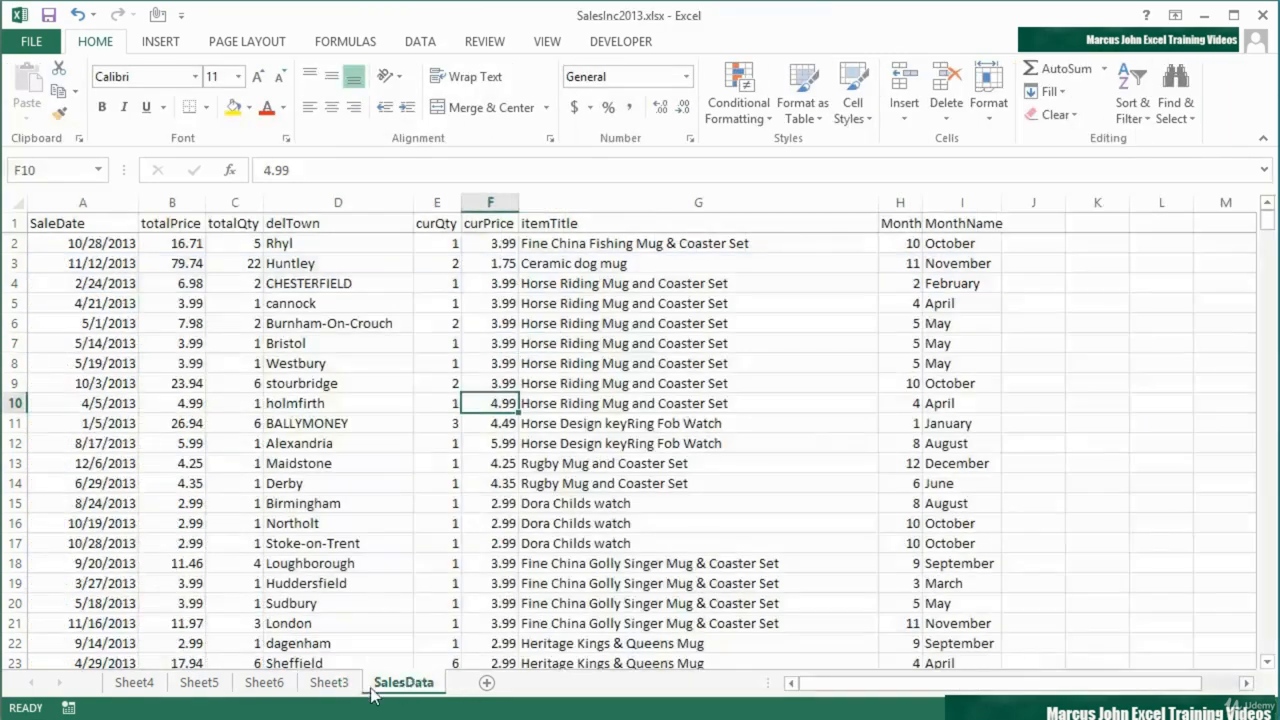
click(330, 683)
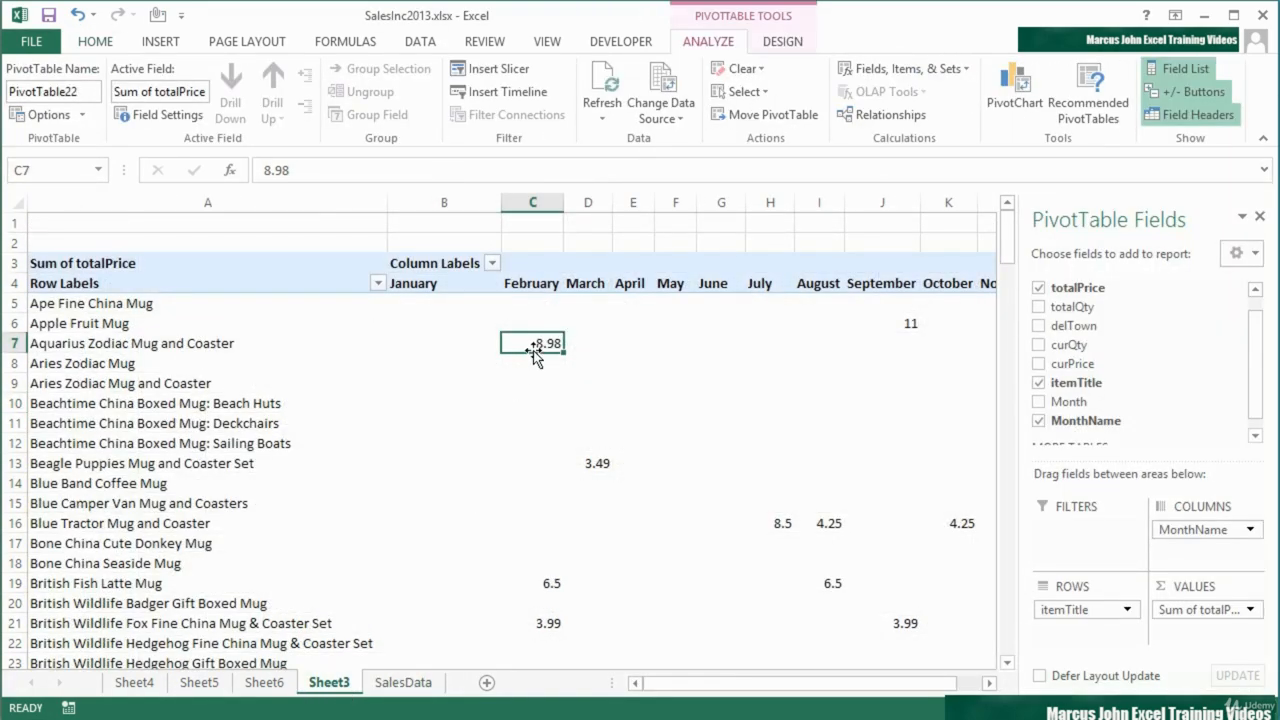
mouse_move(534, 345)
click(264, 682)
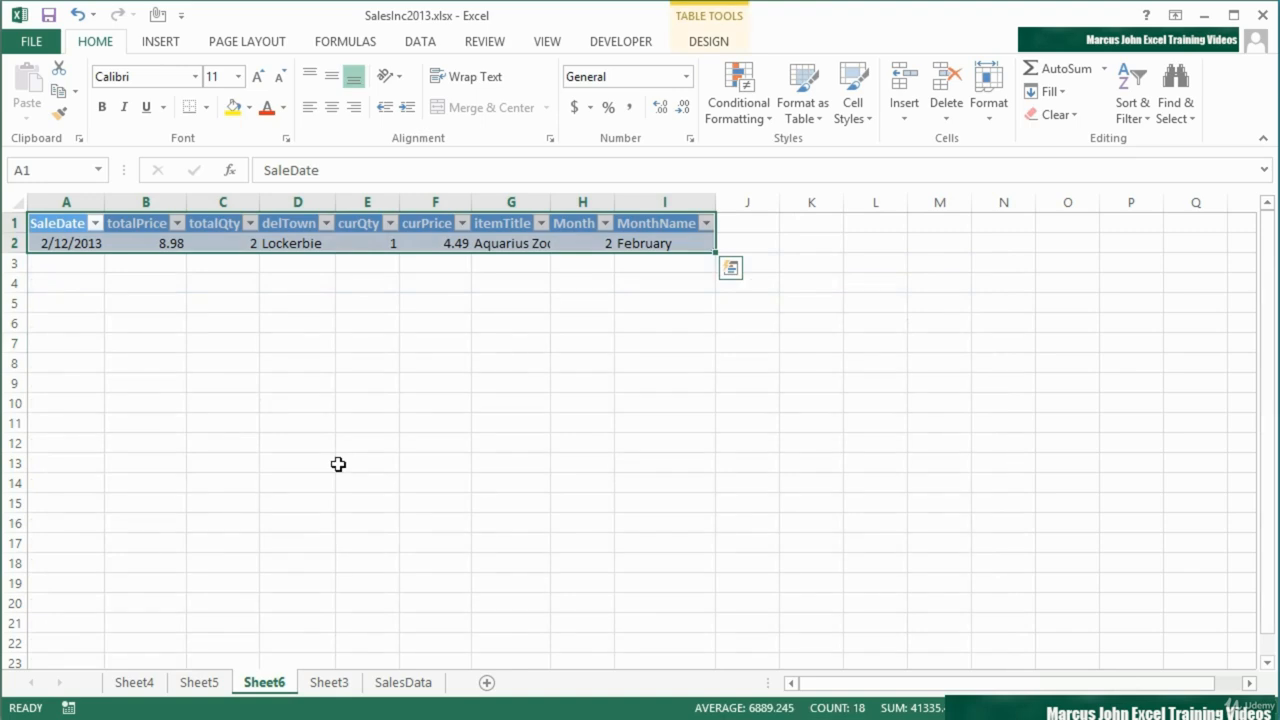
click(403, 682)
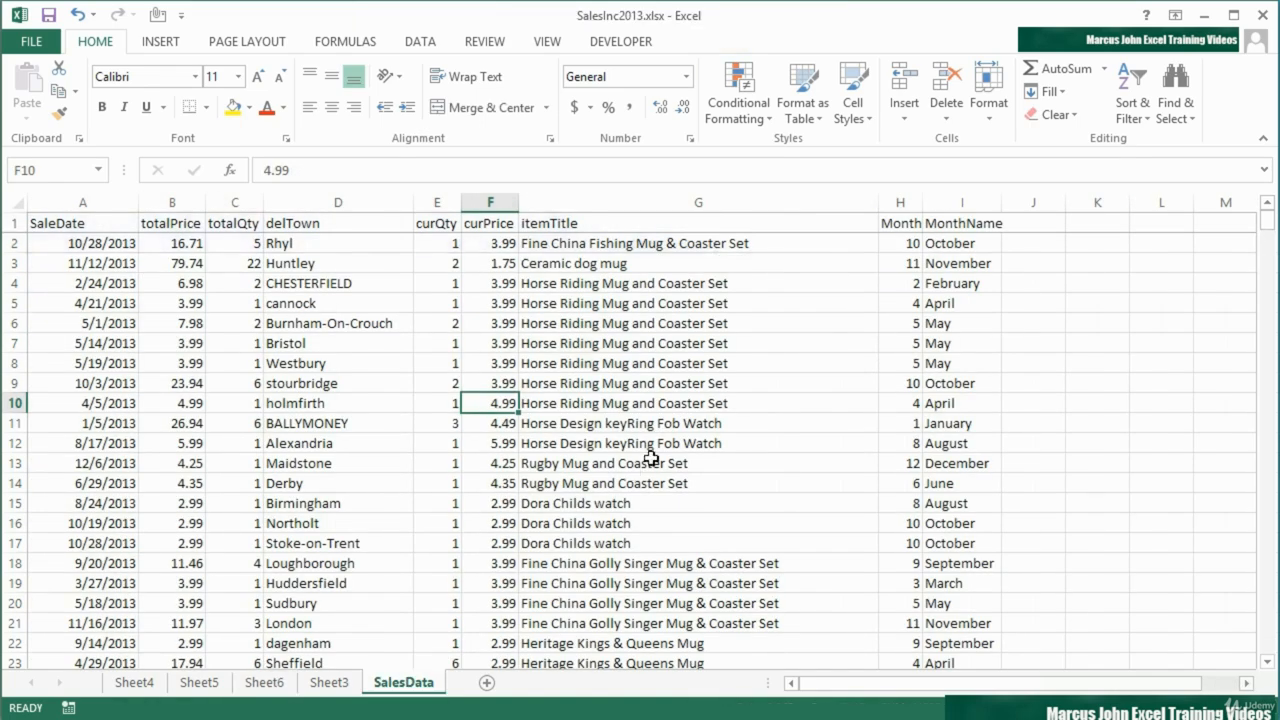
Drill down into the overall Grand Total of the PivotTable on Sheet3 and look through the extracted records
click(325, 682)
scroll(677, 563, down, 3)
drag(795, 686, 818, 686)
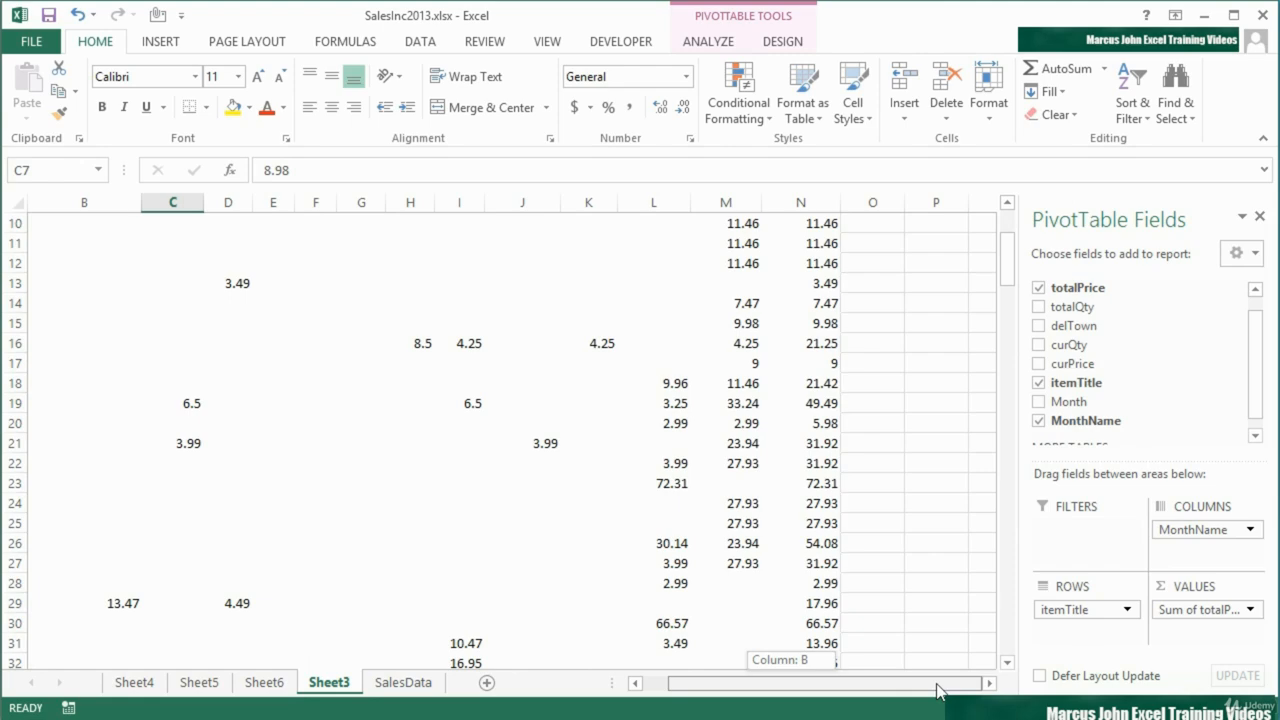
click(1007, 662)
click(1007, 662)
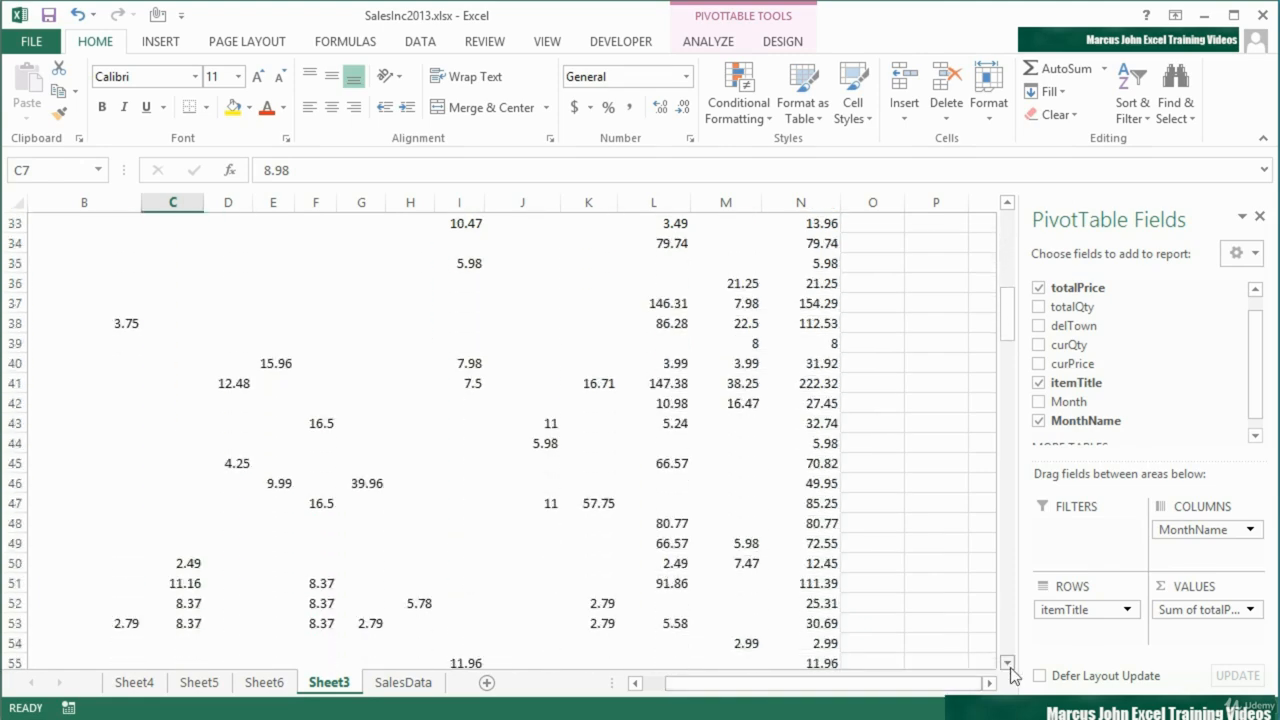
drag(1004, 346, 1006, 657)
click(817, 642)
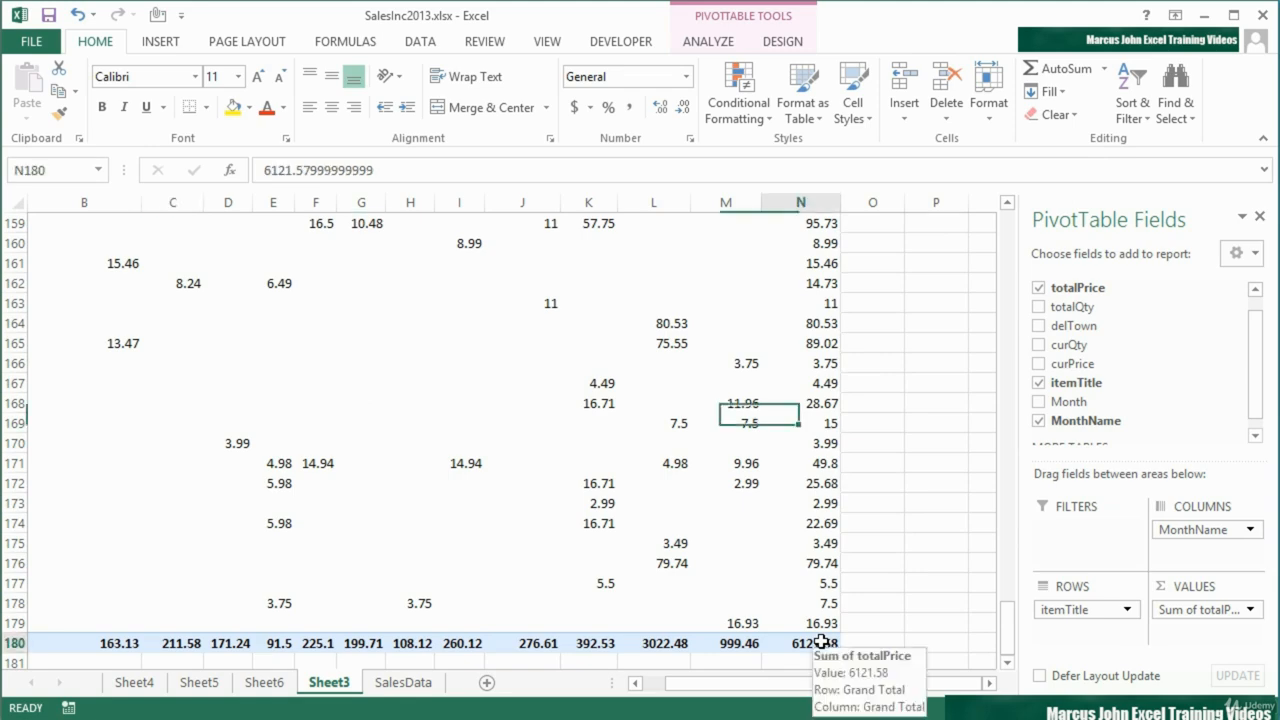
double_click(817, 642)
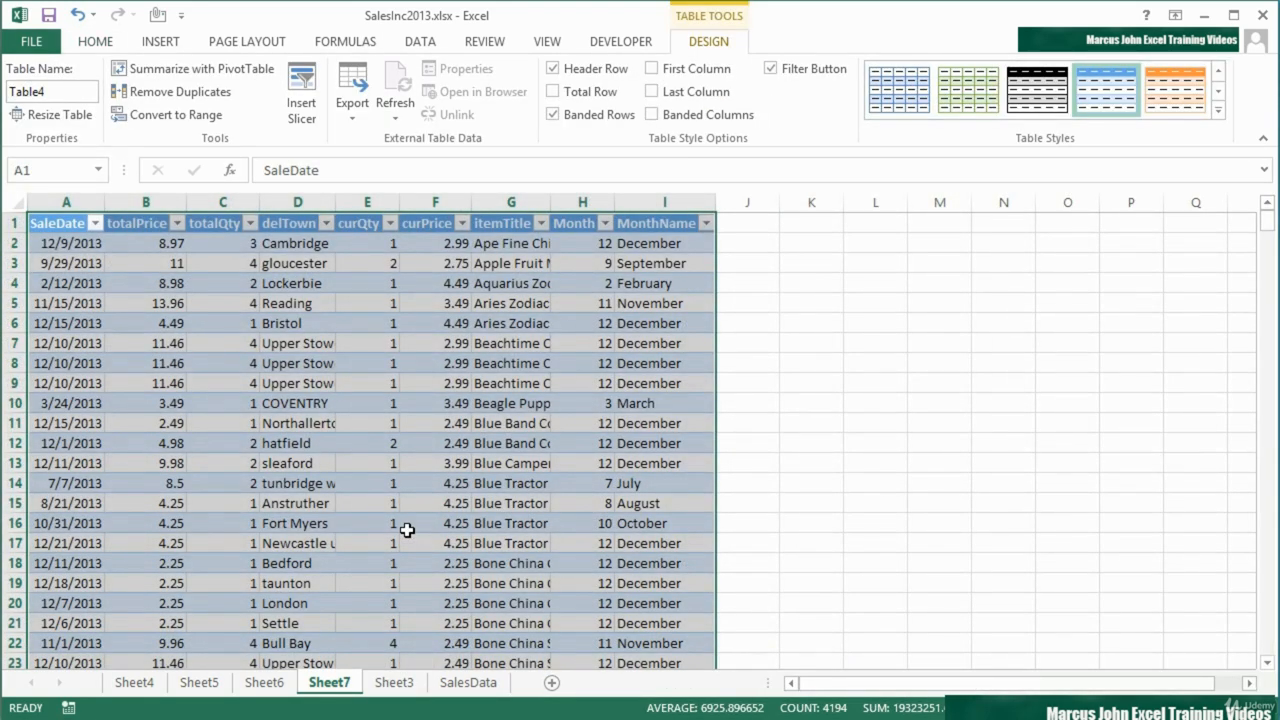
scroll(407, 530, down, 18)
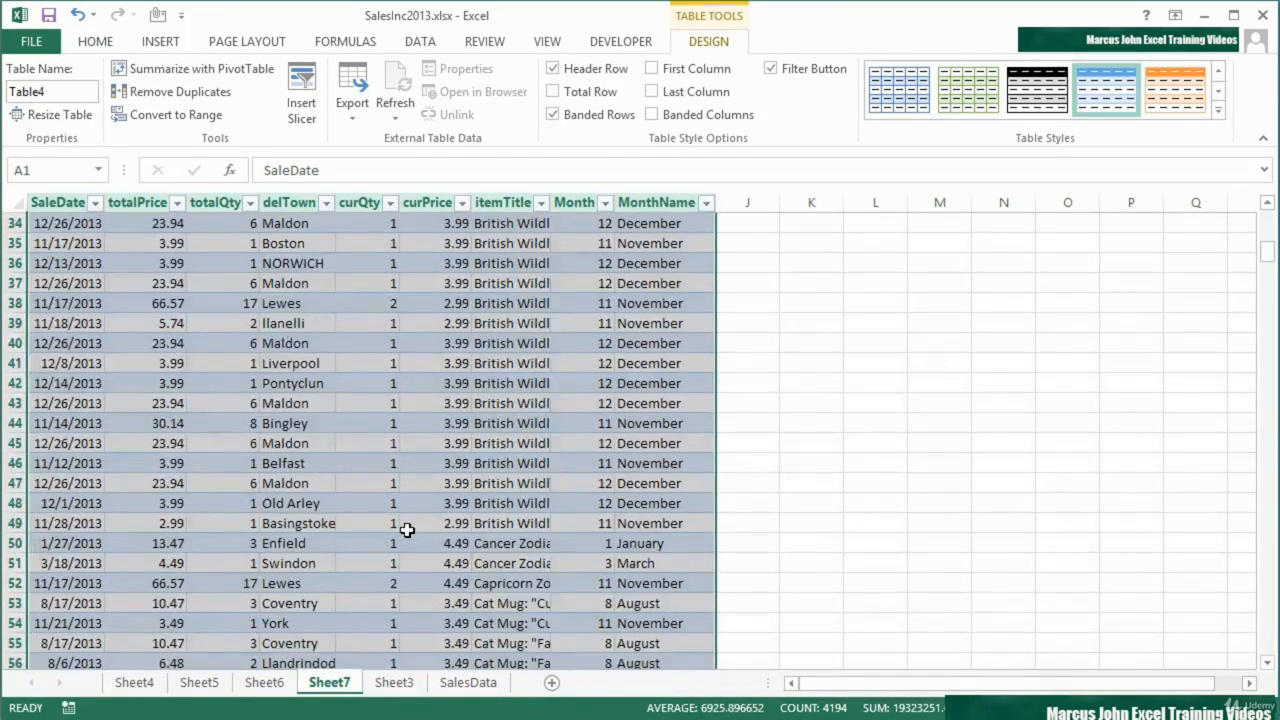
scroll(407, 530, down, 8)
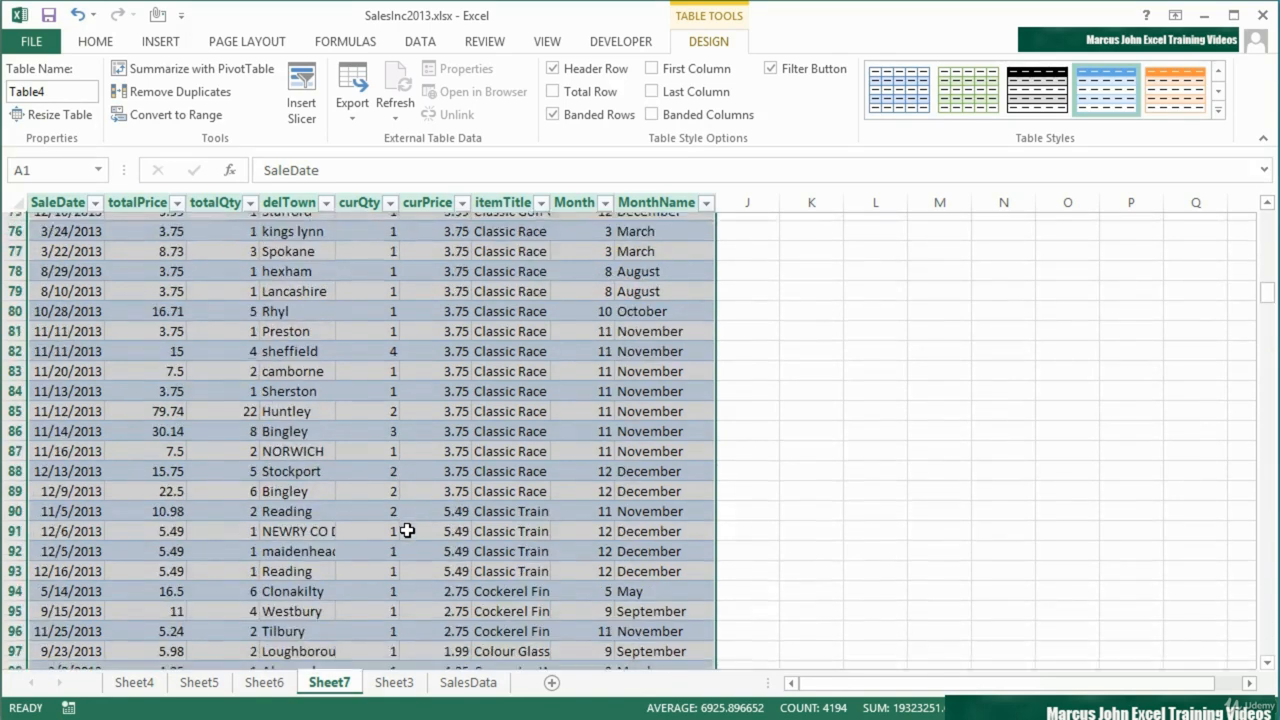